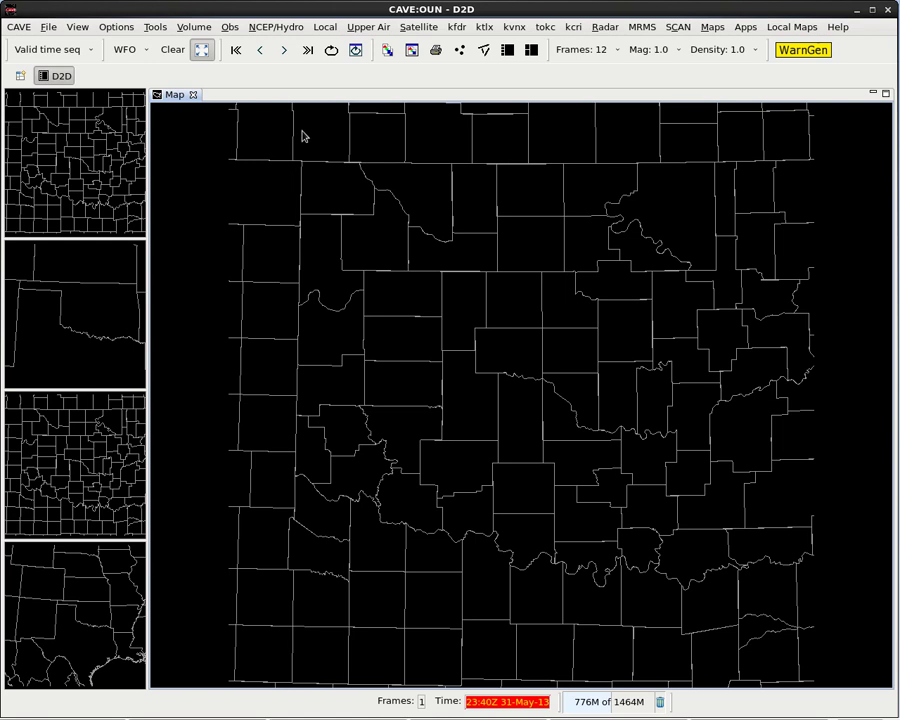
# Set the map scale to WFO and the number of frames to 64
pyautogui.click(153, 52)
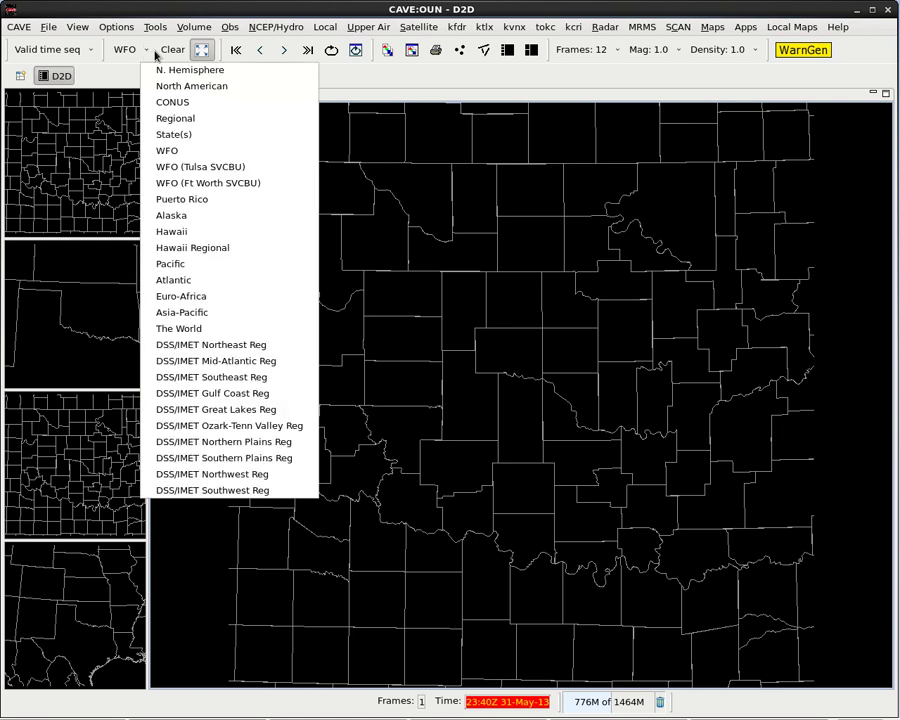
pyautogui.click(190, 154)
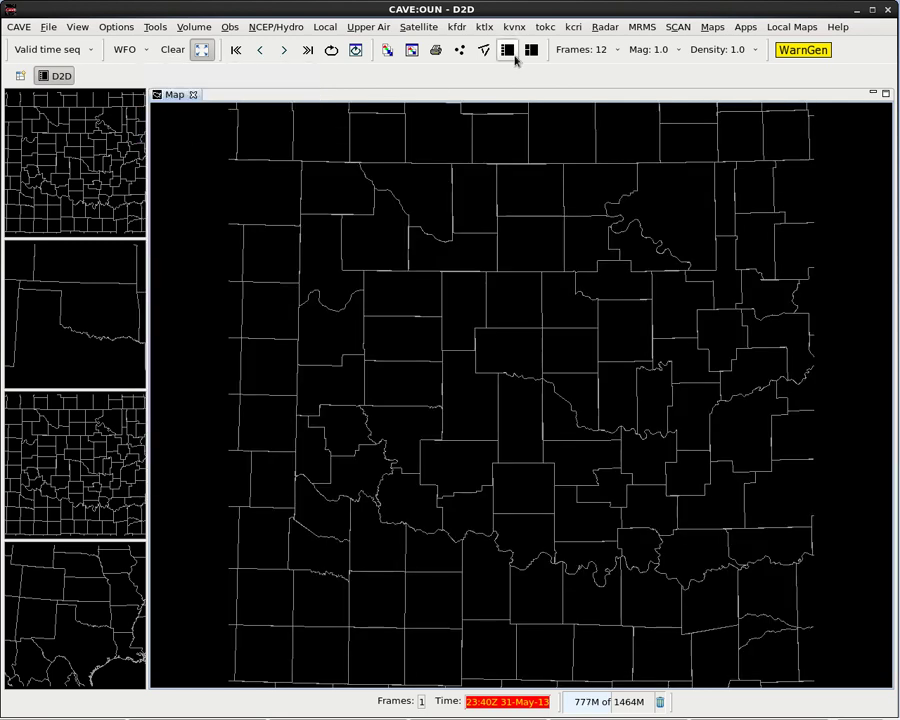
pyautogui.click(617, 52)
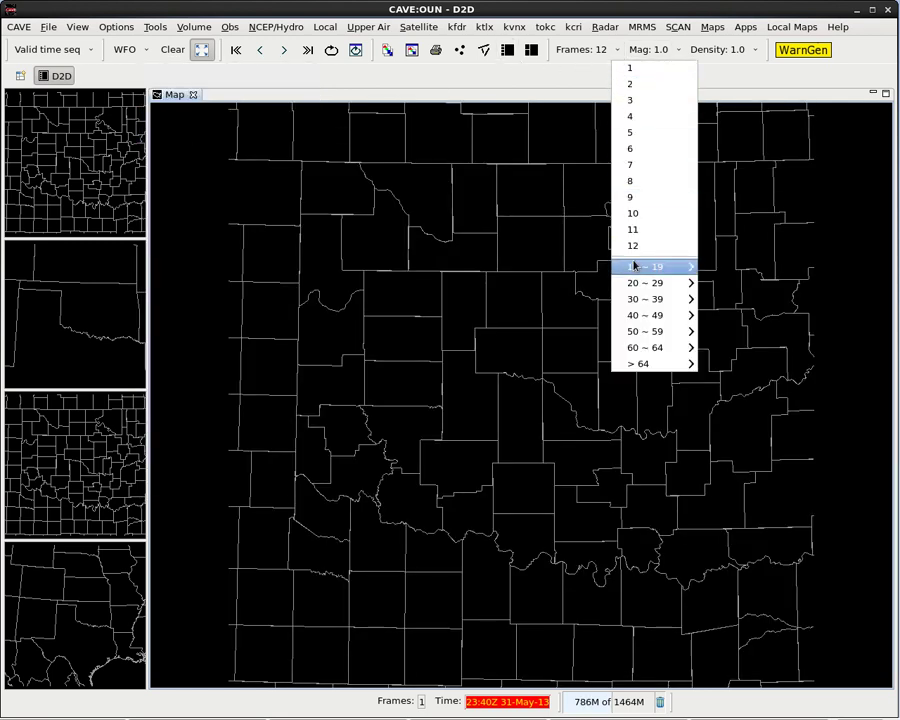
pyautogui.moveTo(657, 355)
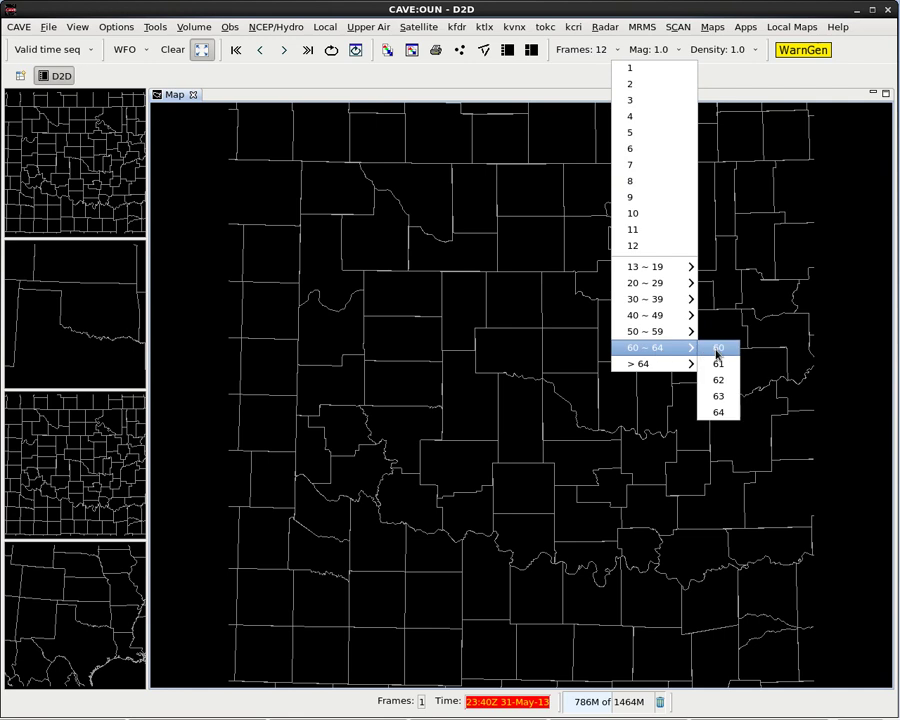
pyautogui.click(719, 412)
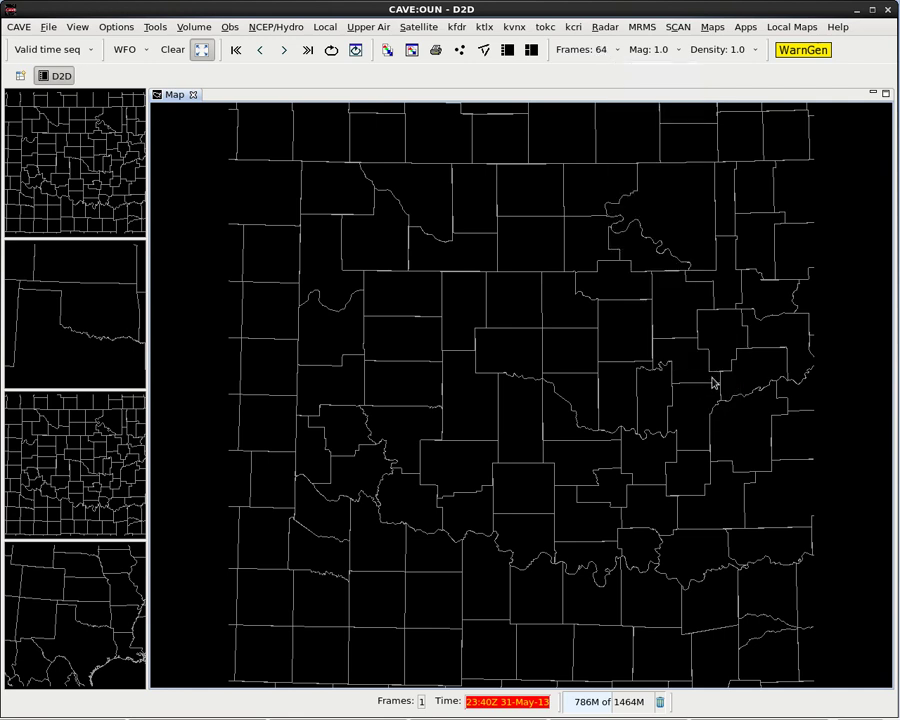
# Load the kcri four-panel All Tilts base data and overlay the RAP13 Standard Env Package
pyautogui.click(578, 30)
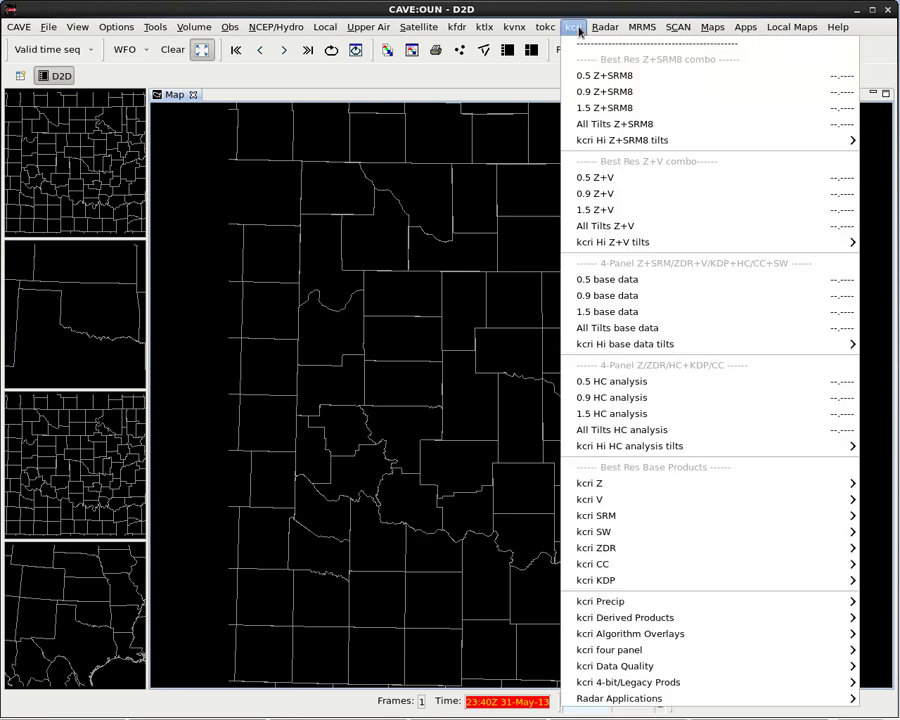
pyautogui.click(708, 333)
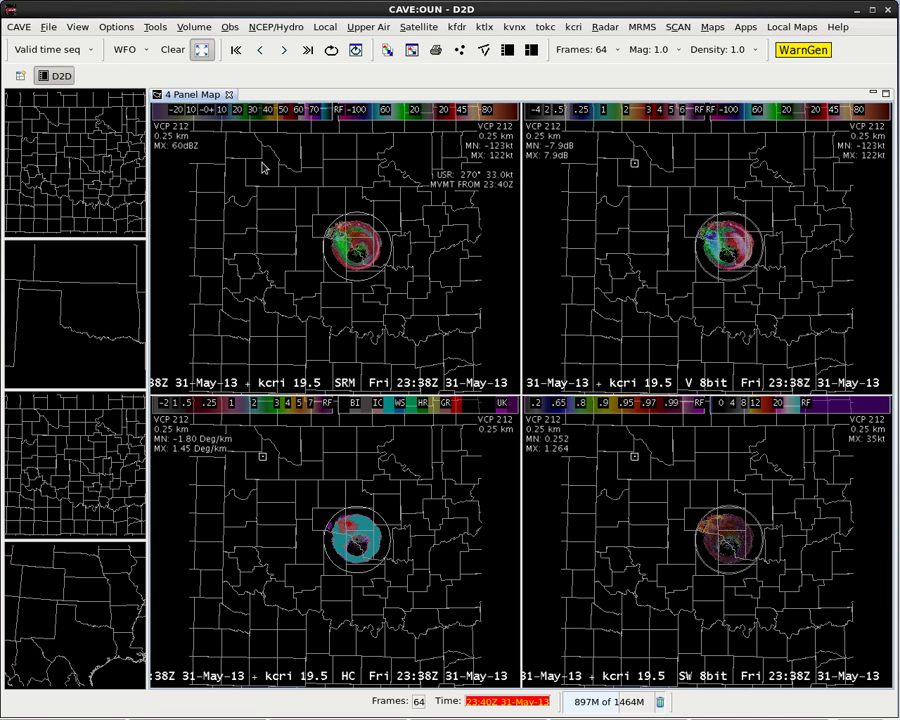
pyautogui.click(194, 28)
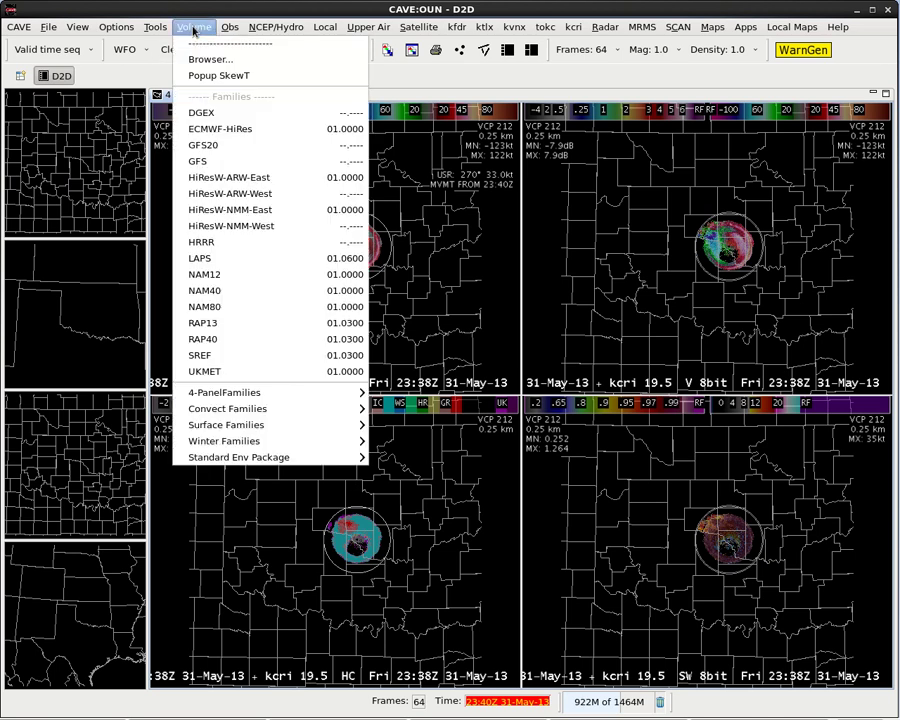
pyautogui.moveTo(283, 458)
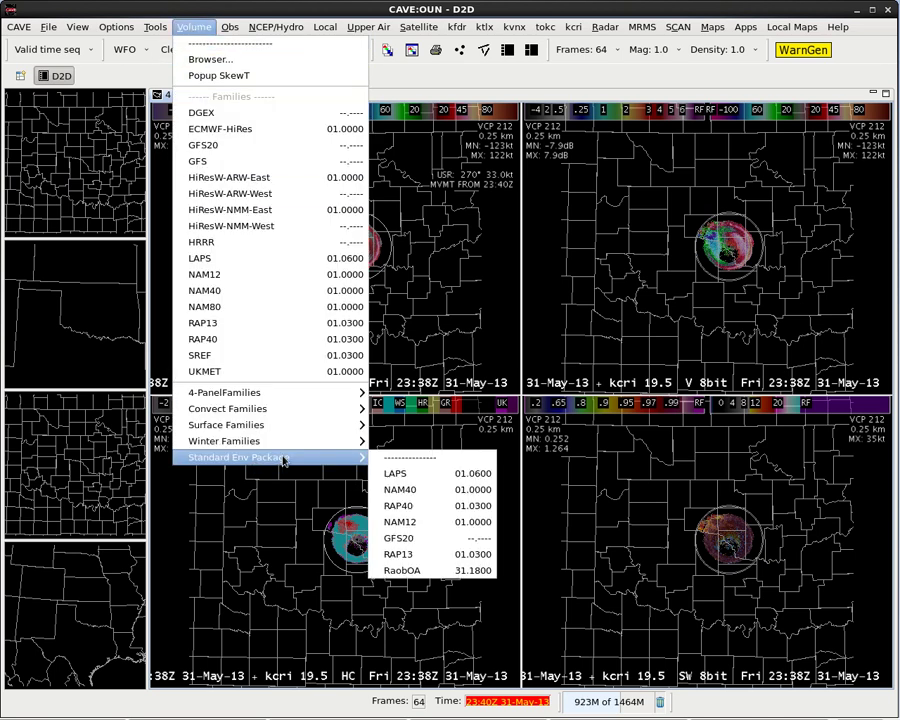
pyautogui.click(437, 556)
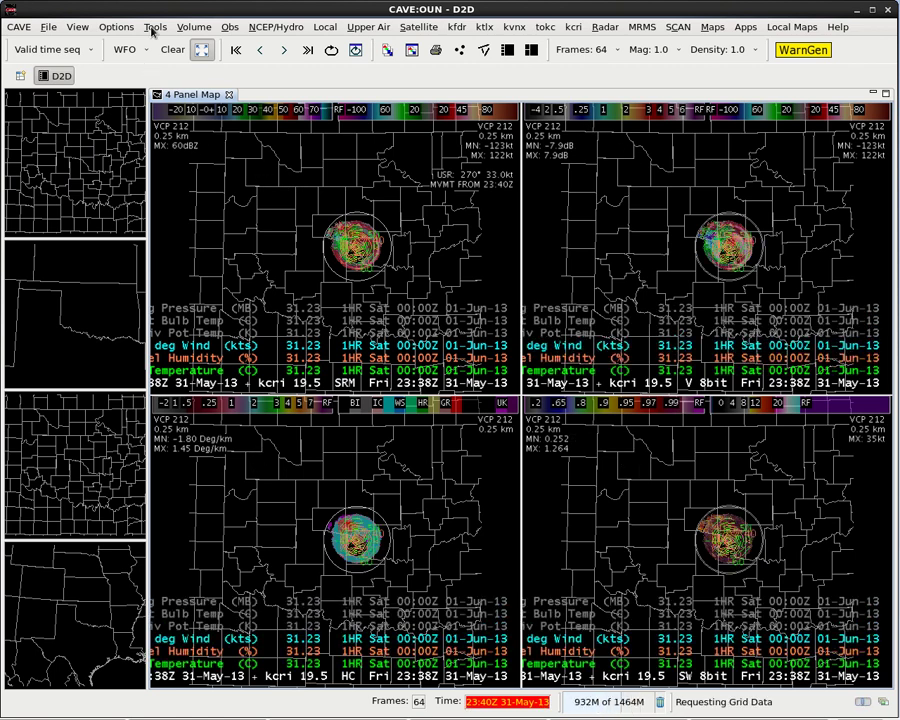
# Load the Popup SkewT tool and set its sampling source to RAP
pyautogui.click(191, 29)
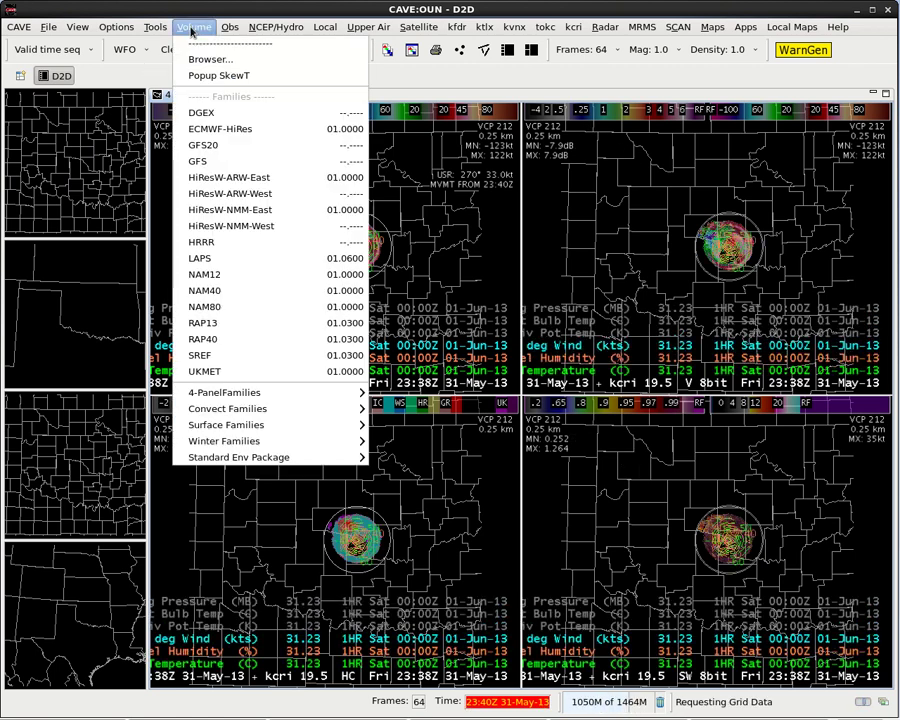
pyautogui.click(338, 84)
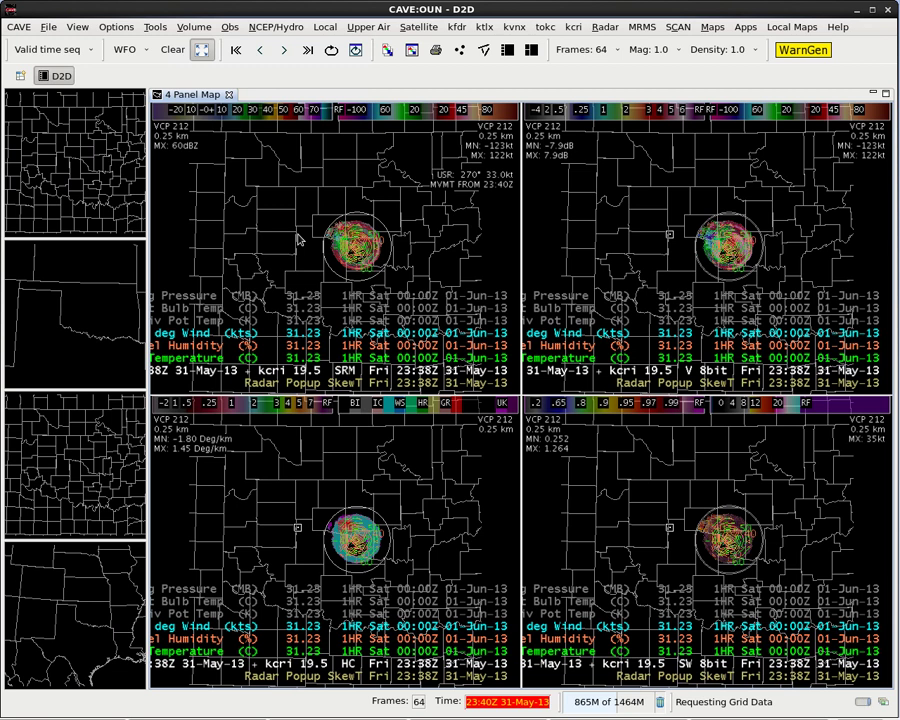
pyautogui.rightClick(298, 240)
pyautogui.moveTo(318, 242)
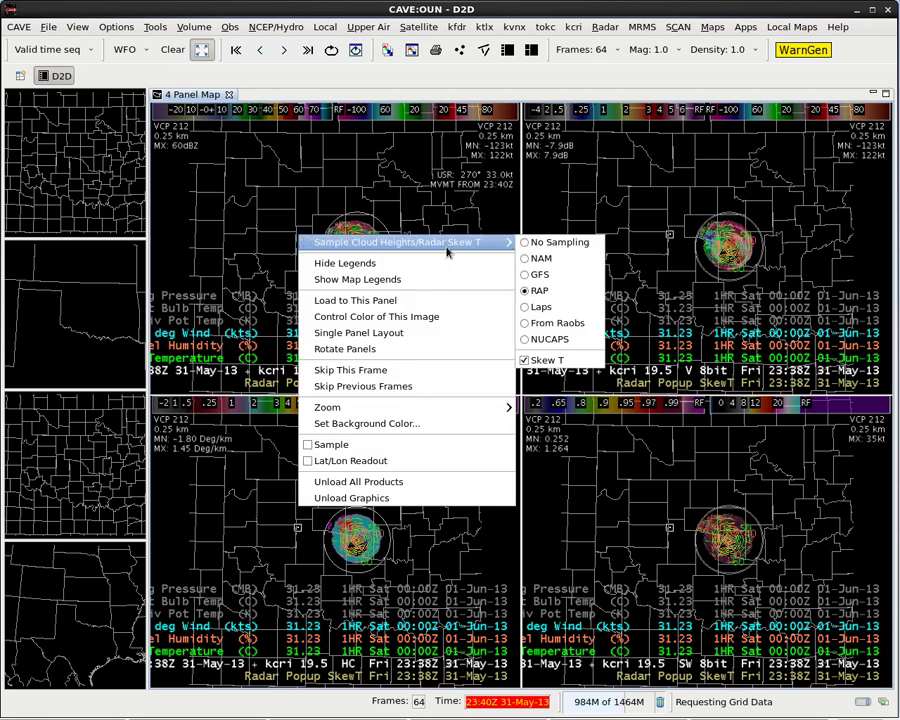
pyautogui.click(556, 294)
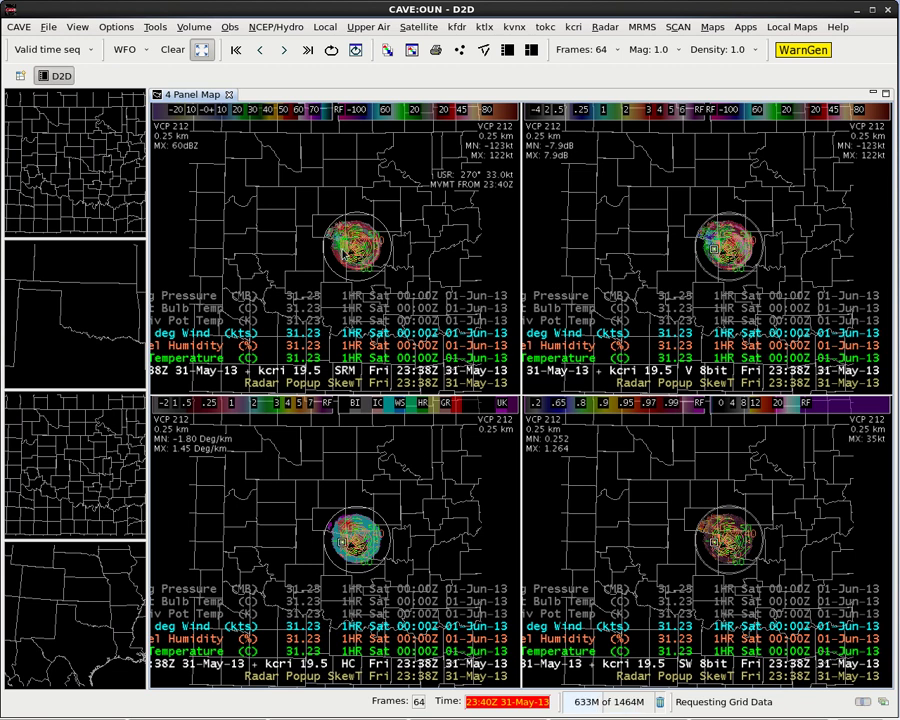
# Bring up the Skew T plot for a point in the radar echo and move its window off the upper panels
pyautogui.click(342, 254)
pyautogui.moveTo(0, 220); pyautogui.dragTo(159, 481)
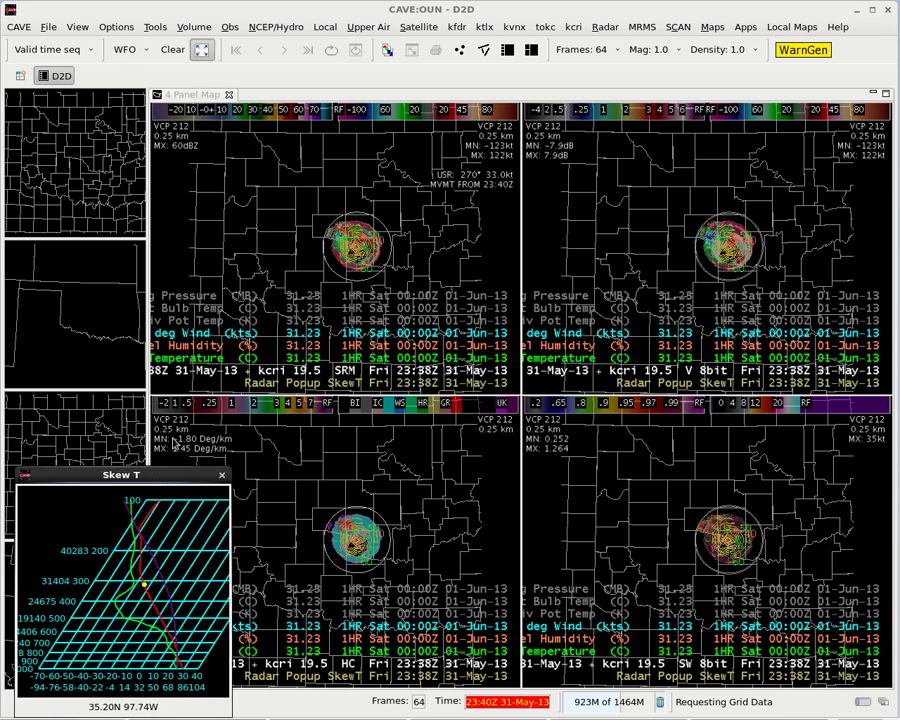
pyautogui.click(346, 240)
pyautogui.moveTo(347, 243)
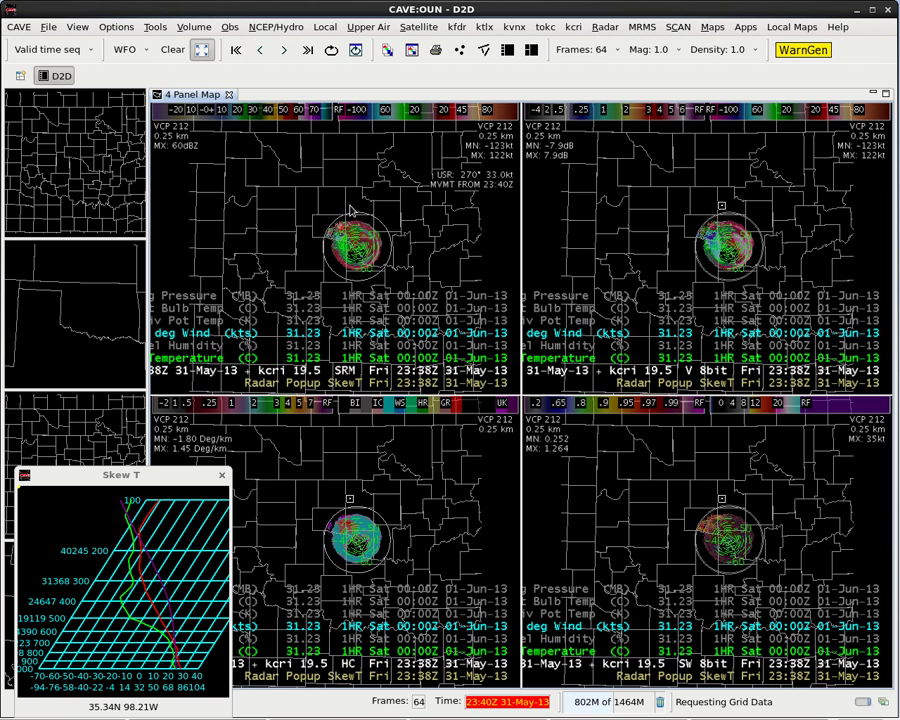
# Display the kcri 0.5 tilt and sample the small storm southwest of the radar in all four panels
pyautogui.press('Up')
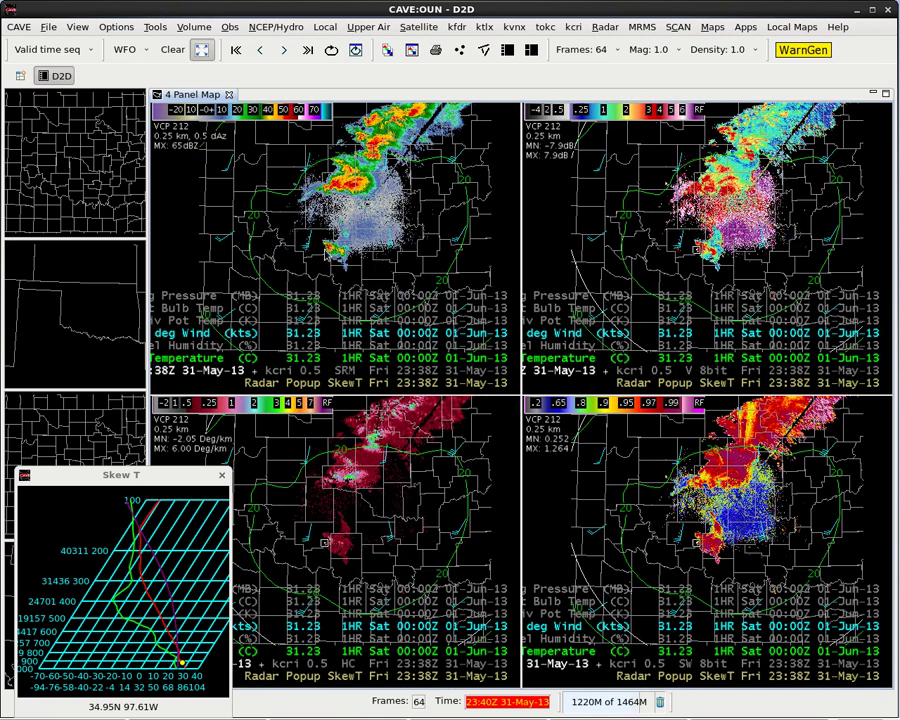
pyautogui.scroll(1, 331, 252)
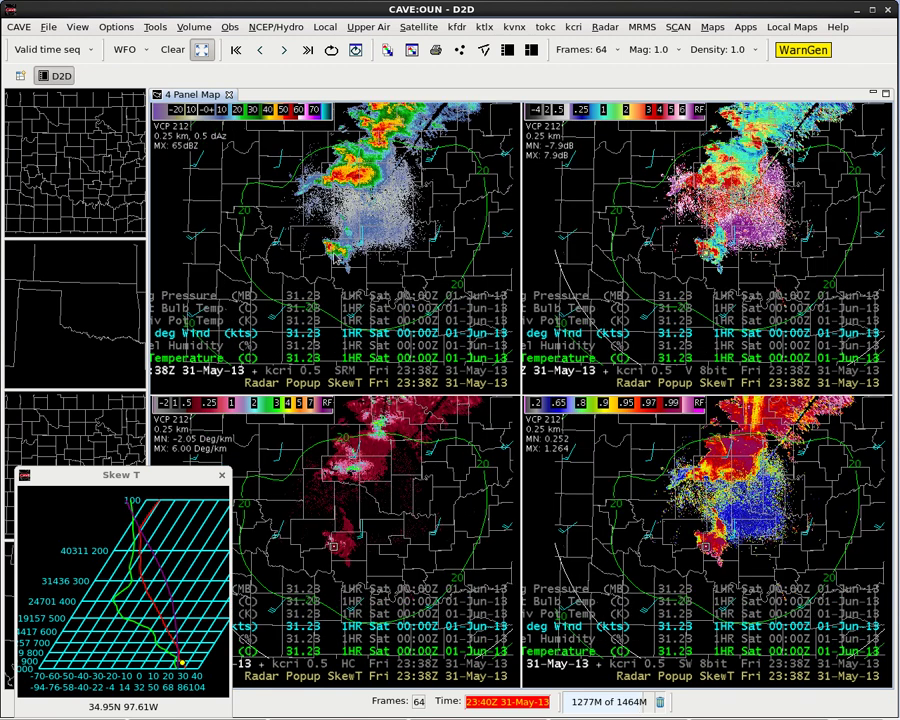
pyautogui.scroll(1, 333, 545)
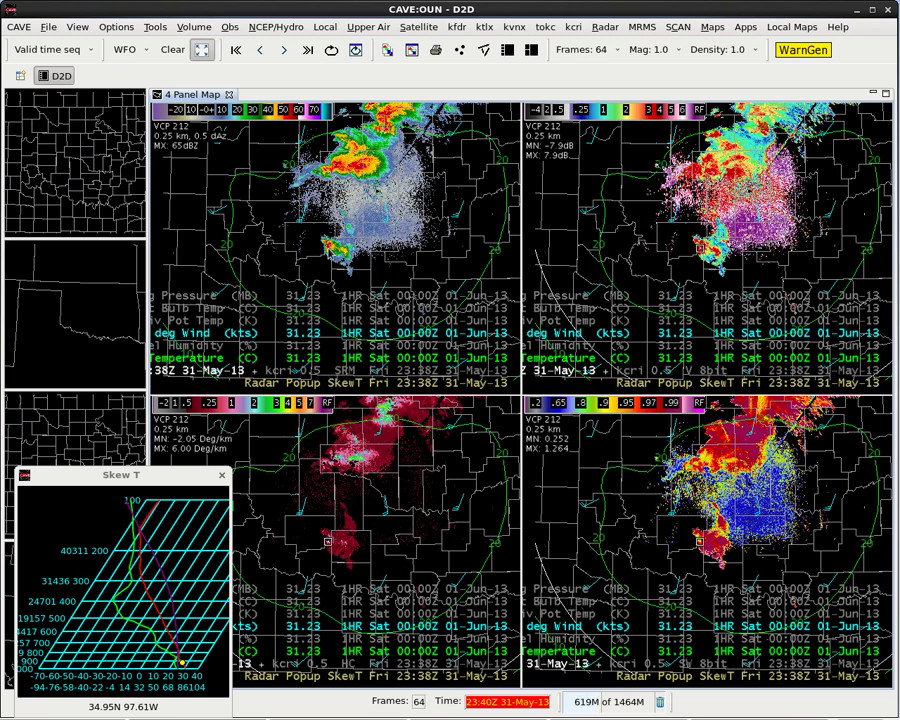
pyautogui.click(332, 540)
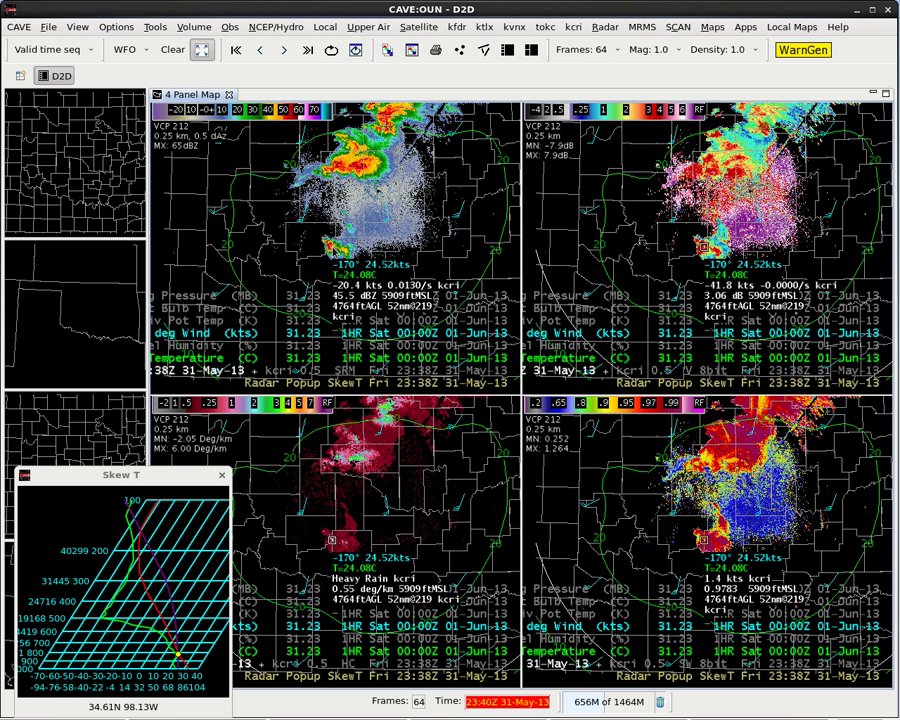
# Raise the kcri tilt from 0.9 up to 6.4, comparing the sampled temperature, height and radar values in the southwestern storm
pyautogui.press('Up')
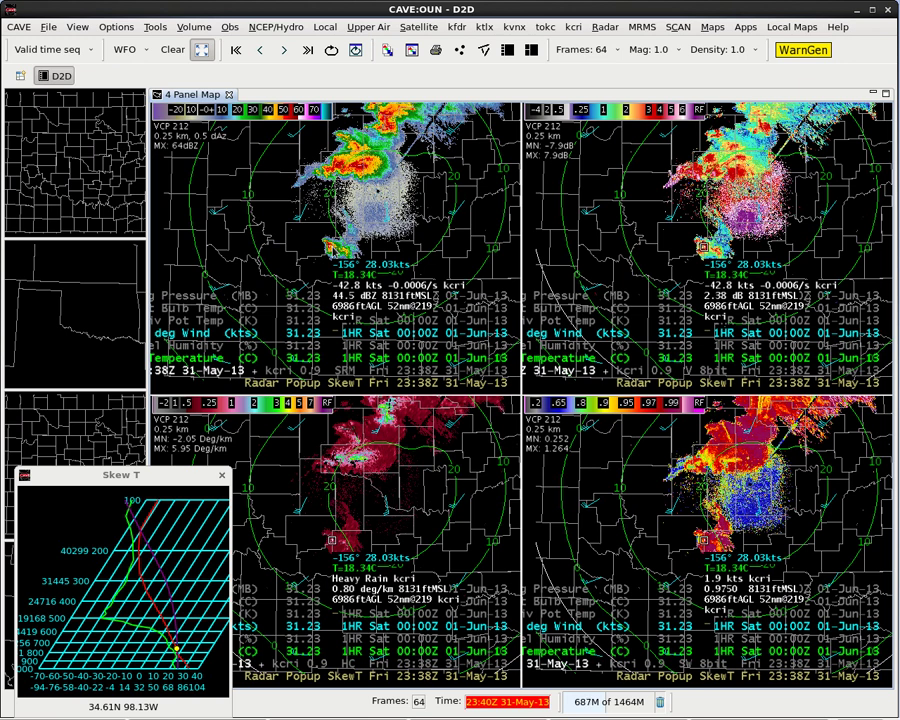
pyautogui.press('Up')
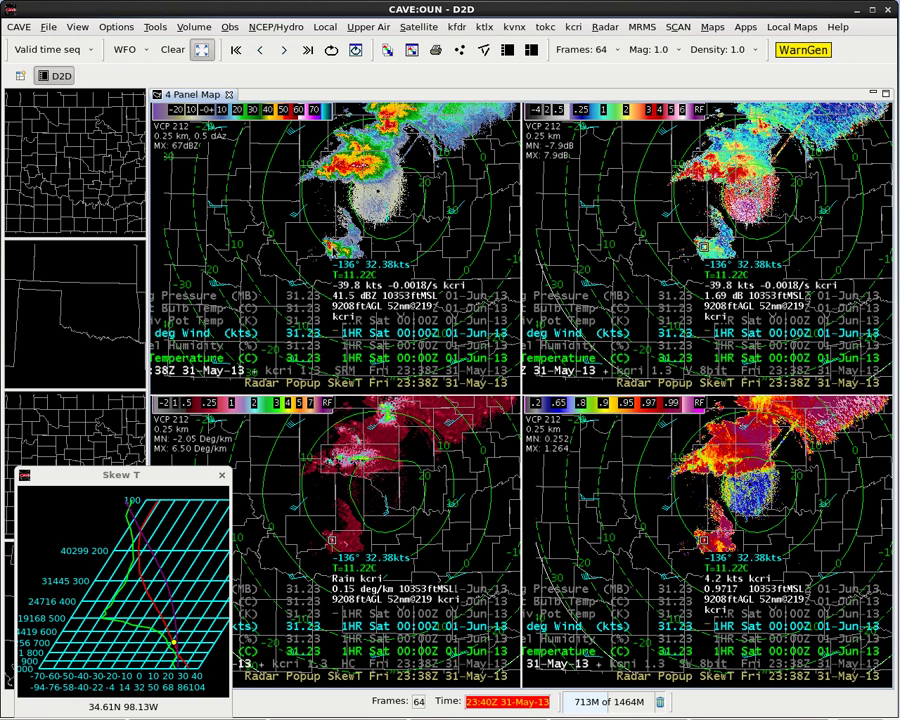
pyautogui.press('Up')
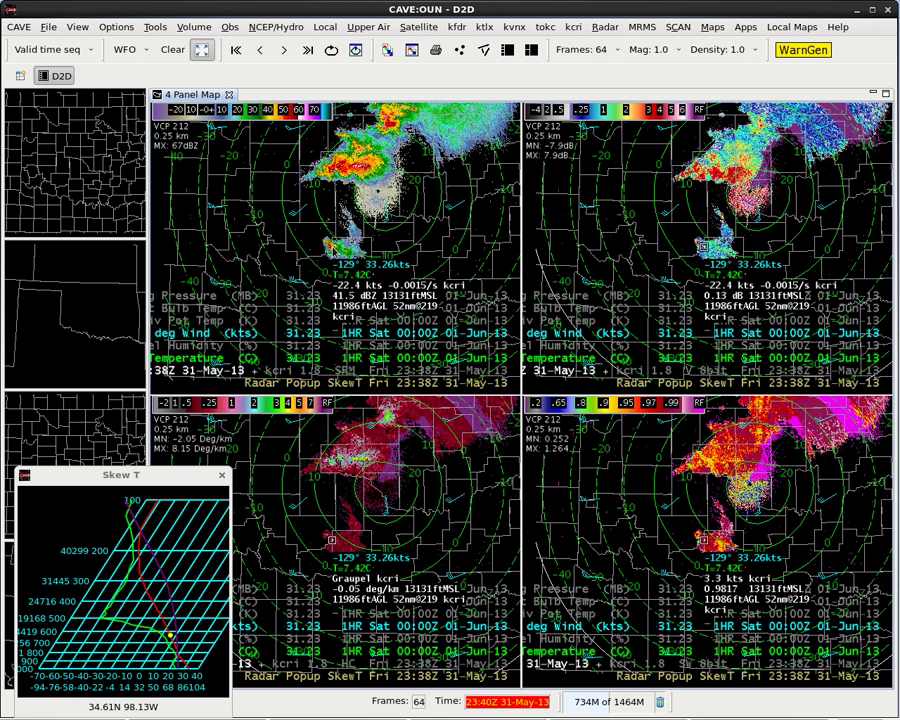
pyautogui.press('Up')
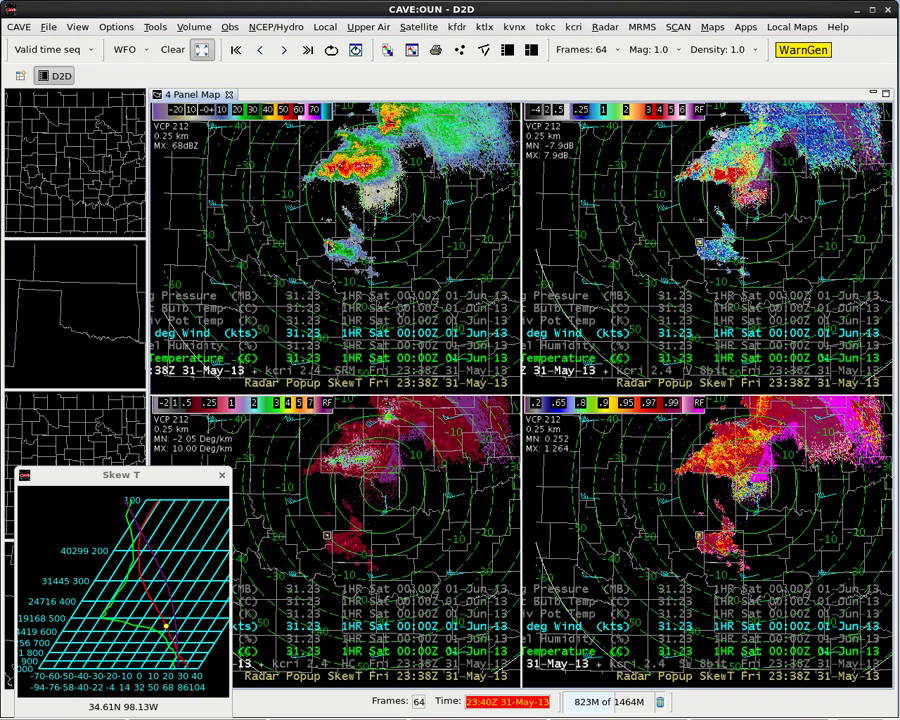
pyautogui.moveTo(327, 244)
pyautogui.press('Up')
pyautogui.press('Up')
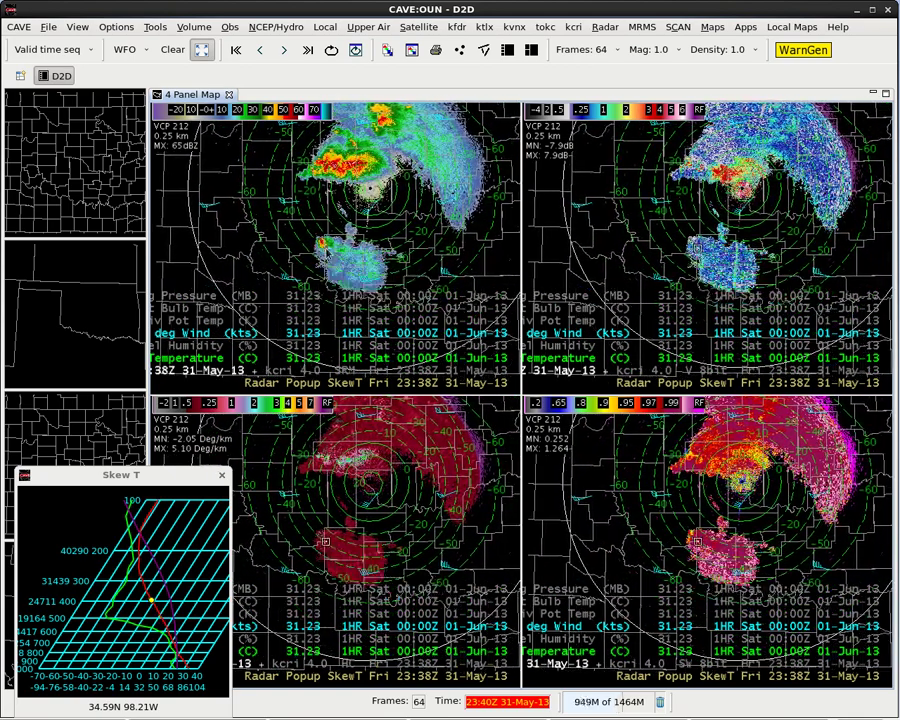
pyautogui.press('Up')
pyautogui.press('Up')
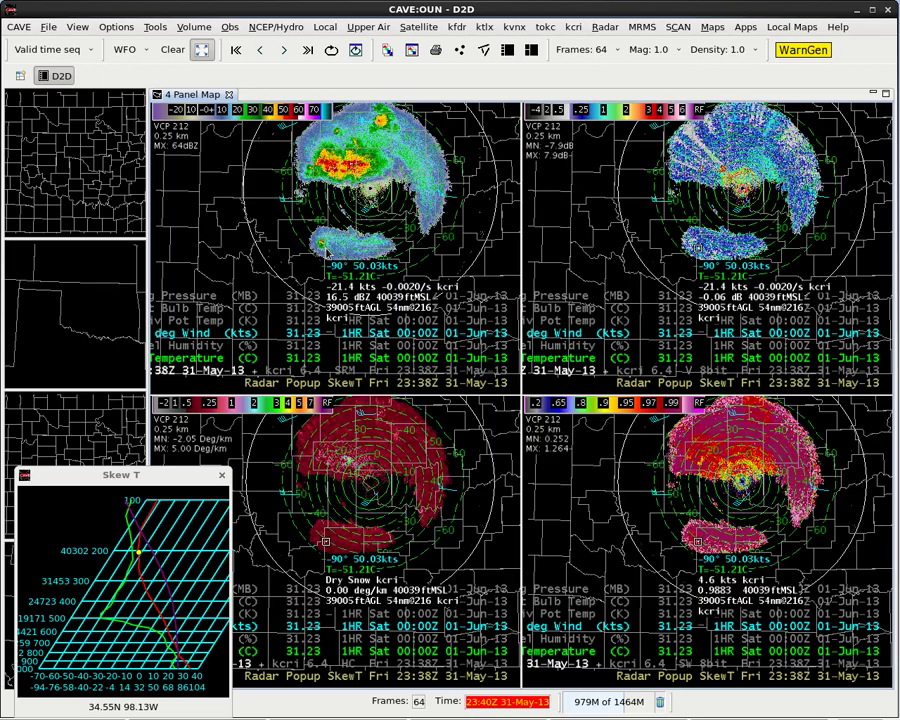
# Examine the southwestern storm's elevated reflectivity core up close, sampling it on the 6.4 and 5.1 tilts
pyautogui.scroll(2, 326, 250)
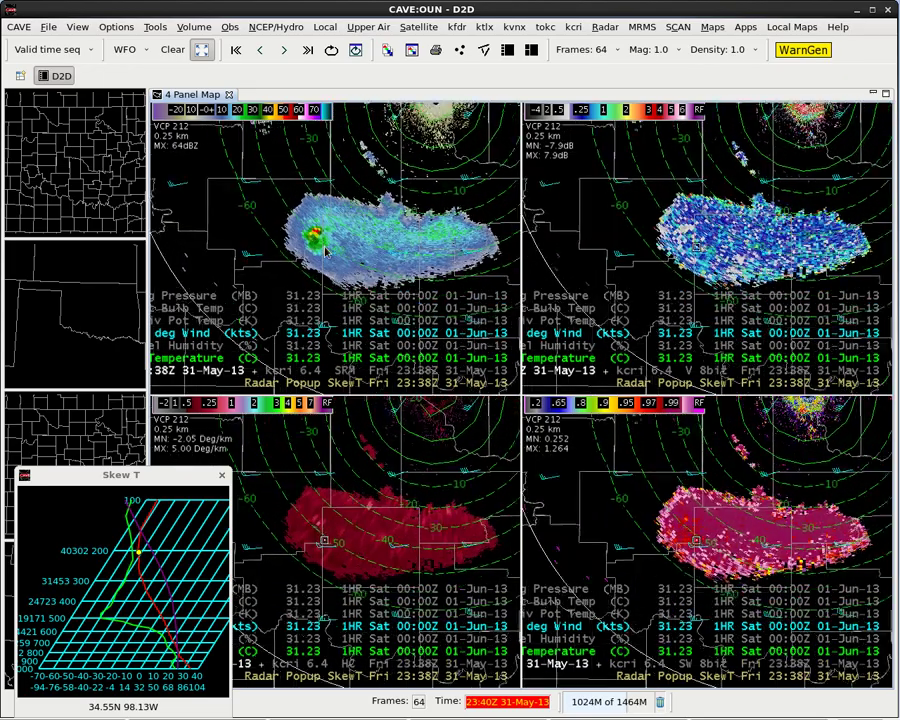
pyautogui.scroll(3, 316, 235)
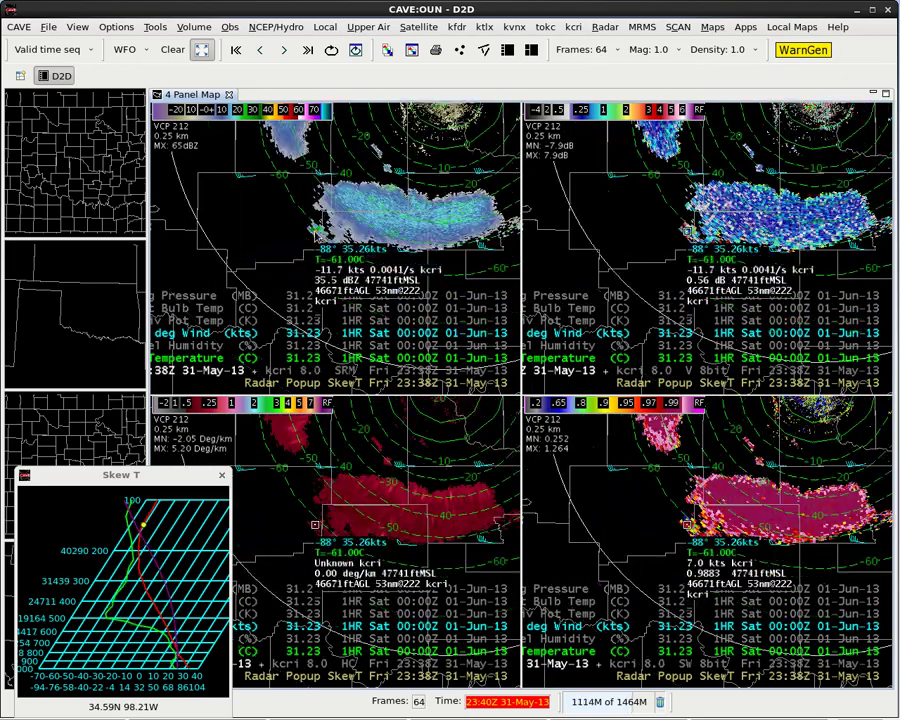
pyautogui.scroll(2, 316, 235)
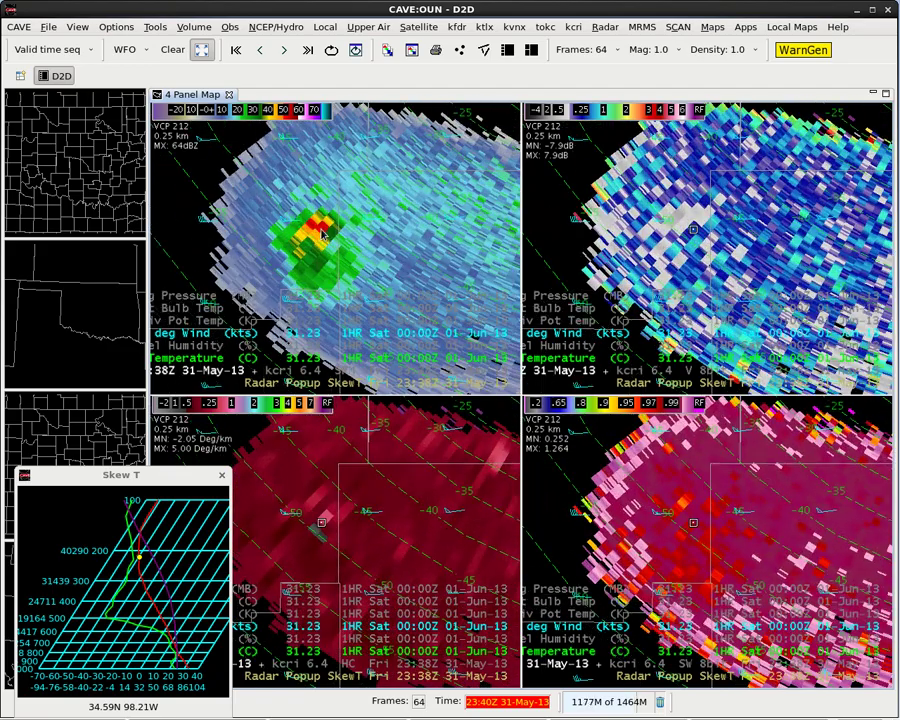
pyautogui.scroll(2, 322, 233)
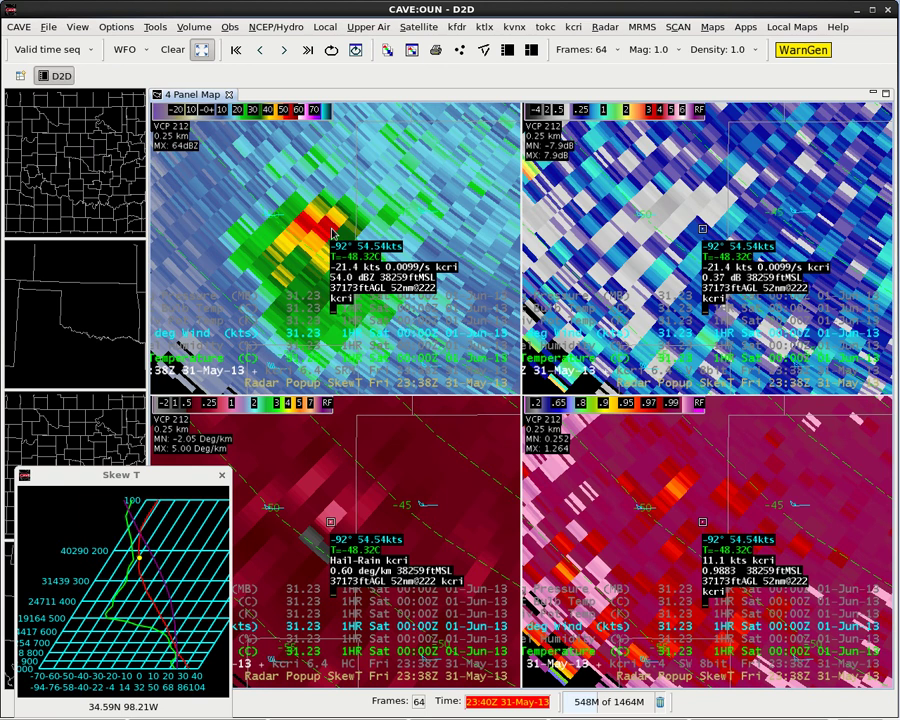
pyautogui.scroll(1, 333, 233)
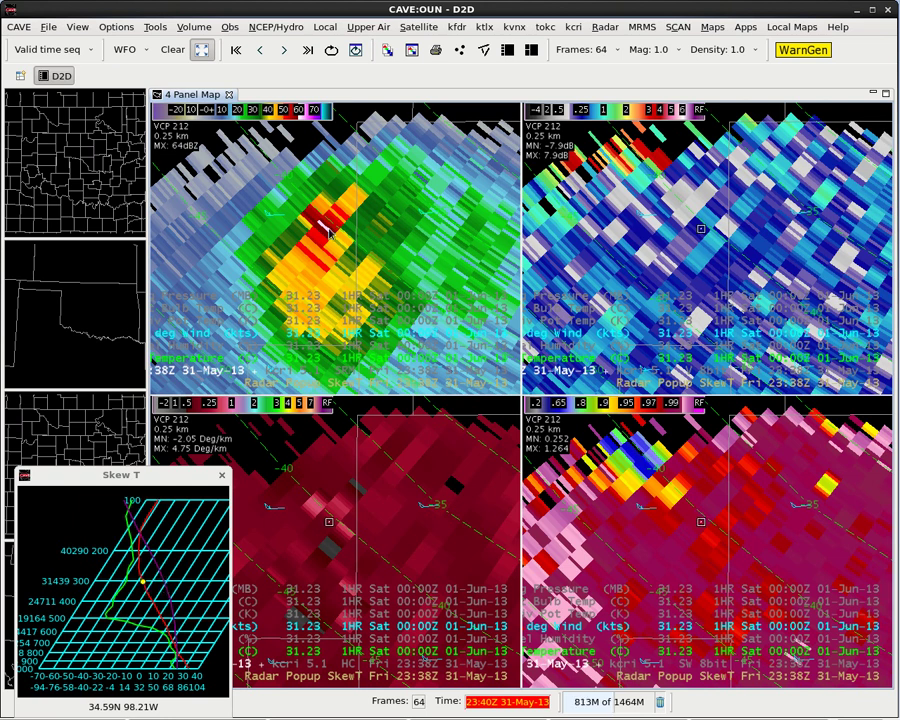
pyautogui.middleClick(326, 232)
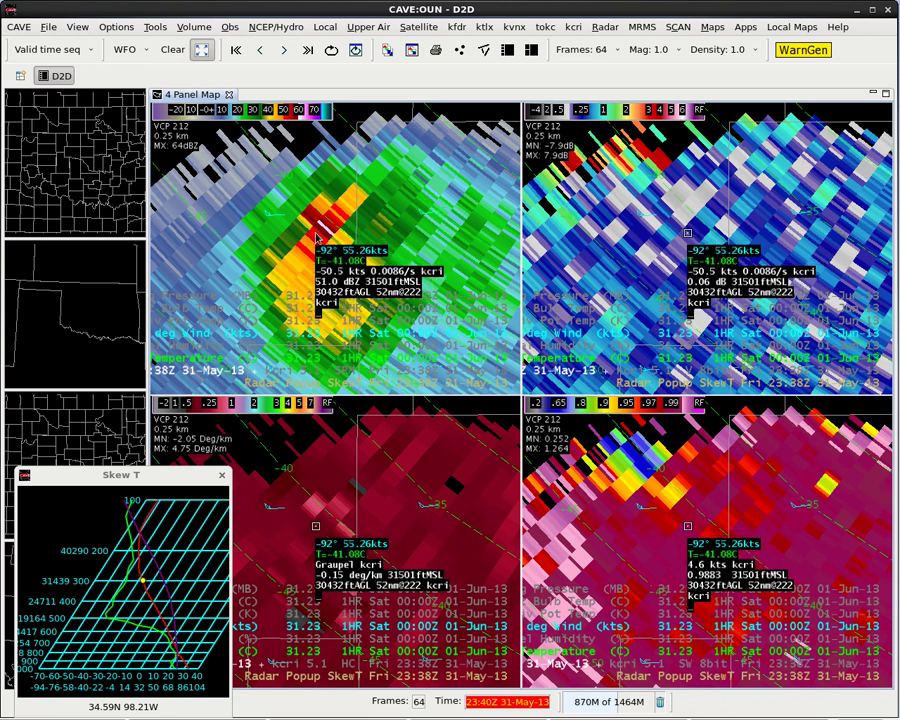
# Lower the kcri tilt through 1.8 to 0.5 and sample the storm core in the four panels
pyautogui.press('Down')
pyautogui.press('Down')
pyautogui.press('Down')
pyautogui.press('Down')
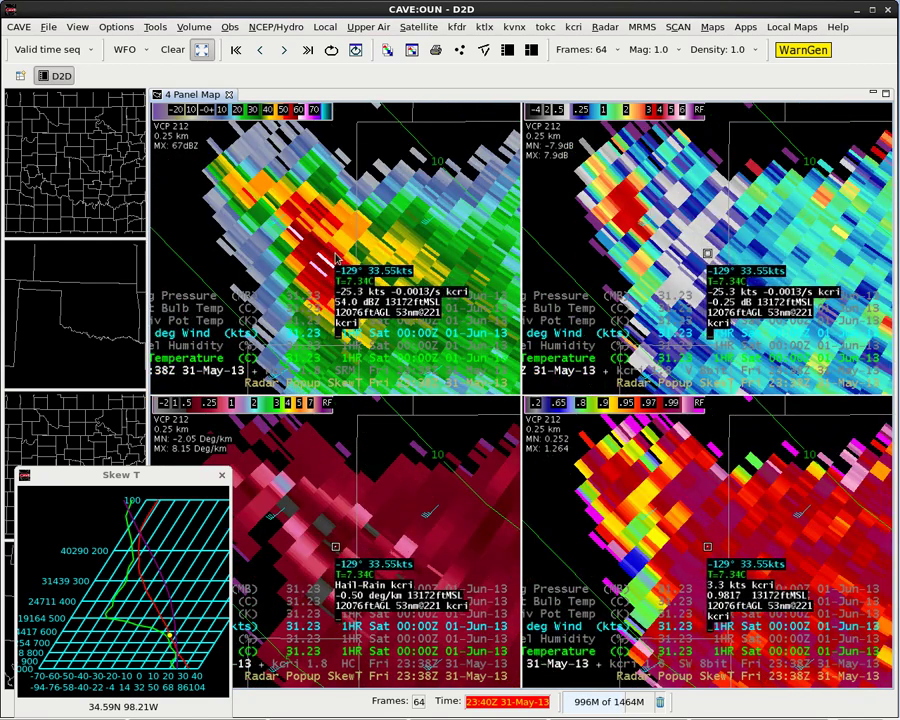
pyautogui.press('Down')
pyautogui.press('Down')
pyautogui.press('Down')
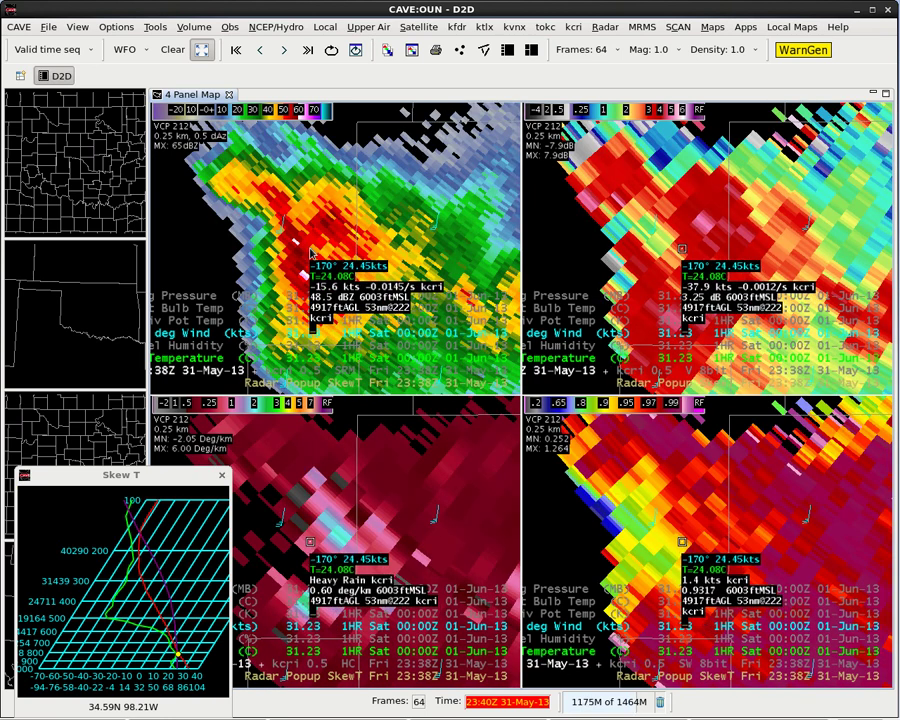
pyautogui.moveTo(310, 250); pyautogui.dragTo(308, 232)
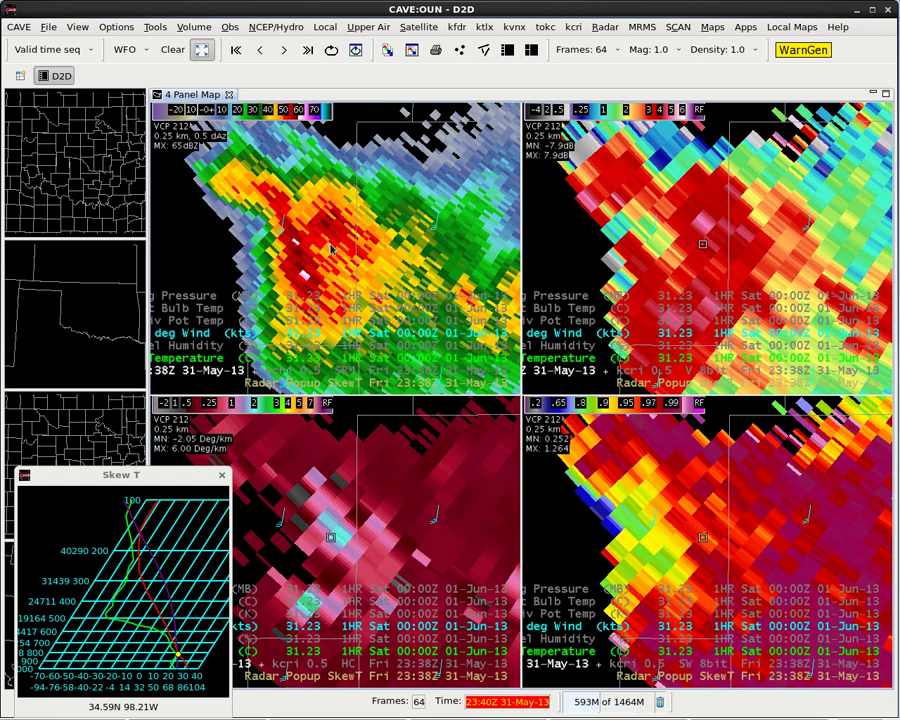
# Enlarge the reflectivity panel to fill the display and sample the storm core on the kcri 0.5 and 0.9 tilts
pyautogui.doubleClick(333, 249)
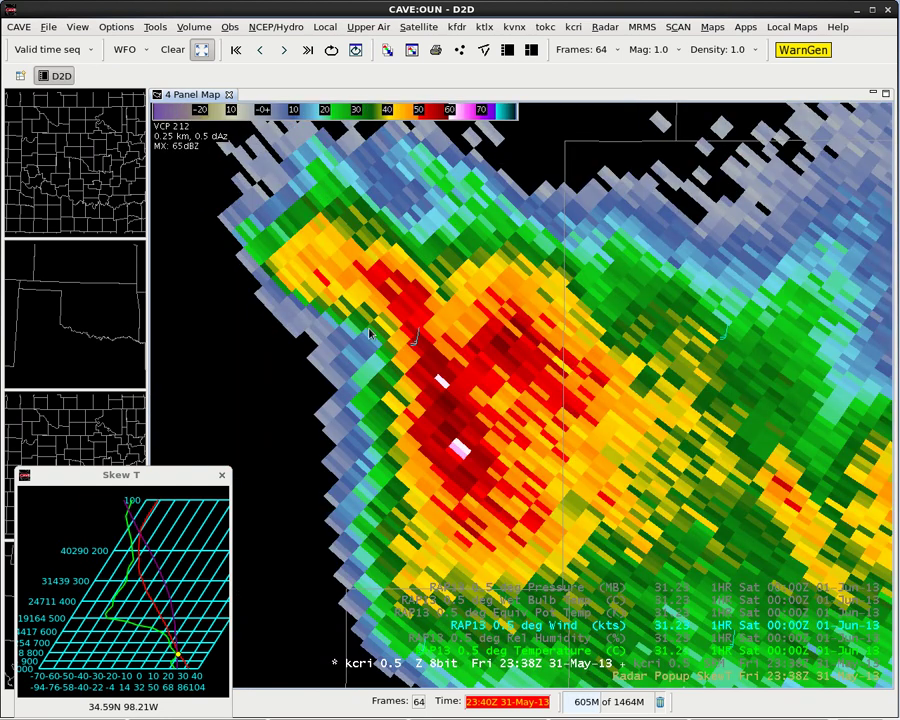
pyautogui.middleClick(462, 452)
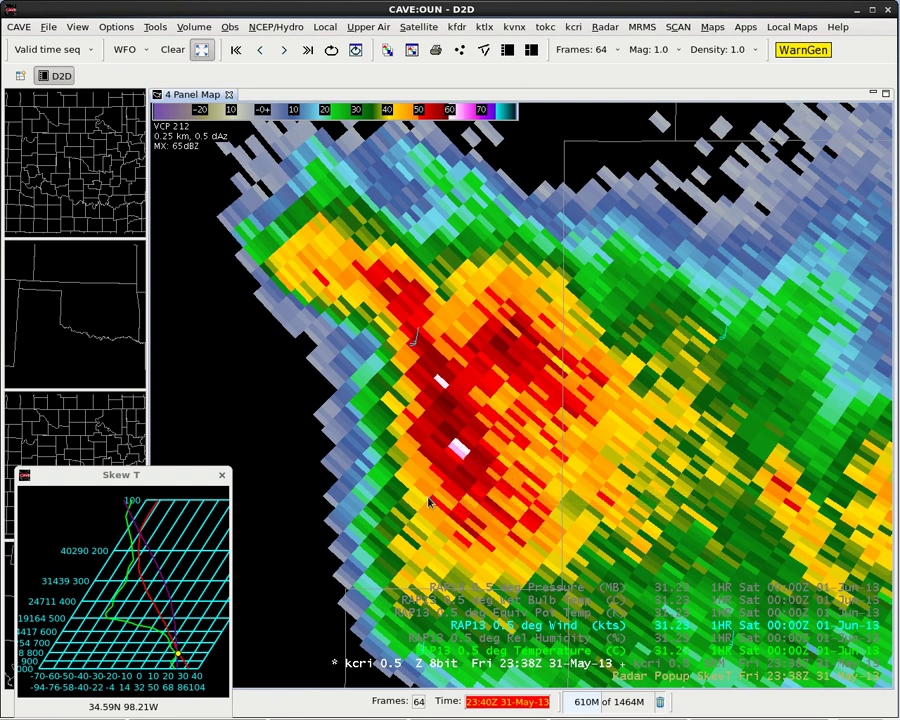
pyautogui.middleClick(461, 449)
pyautogui.press('Up')
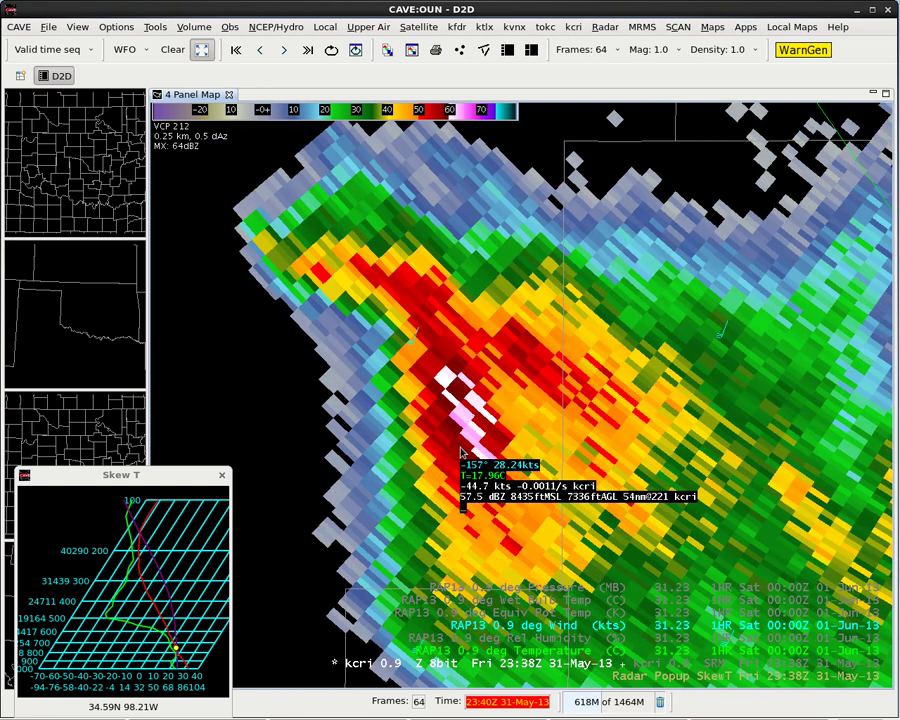
pyautogui.middleClick(470, 445)
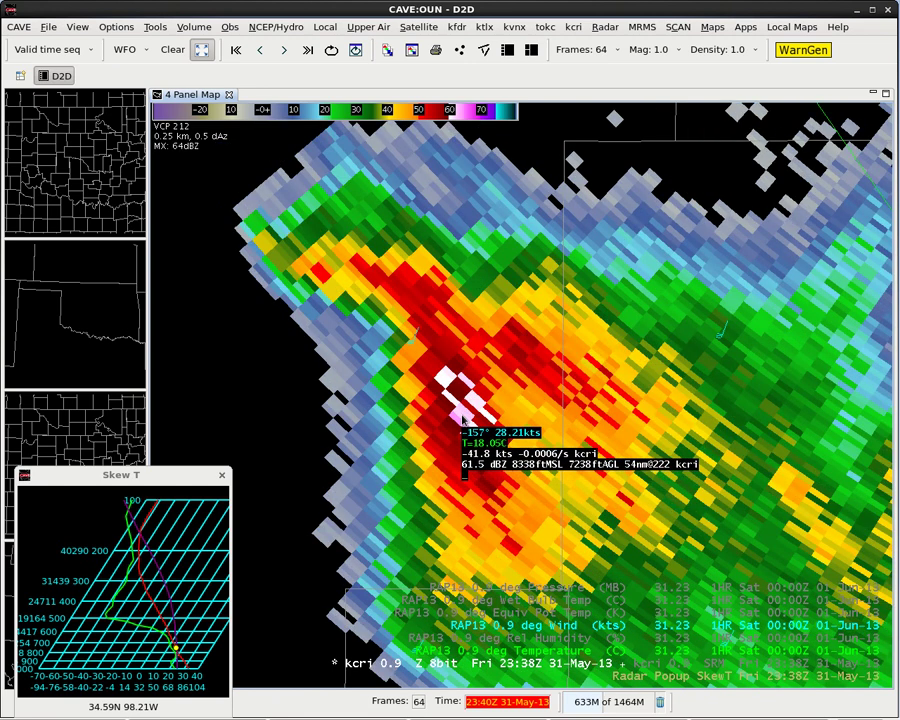
# Raise the kcri reflectivity tilt from 1.3 up to 8.0, sampling the storm core's temperature, height and dBZ along the way
pyautogui.press('Up')
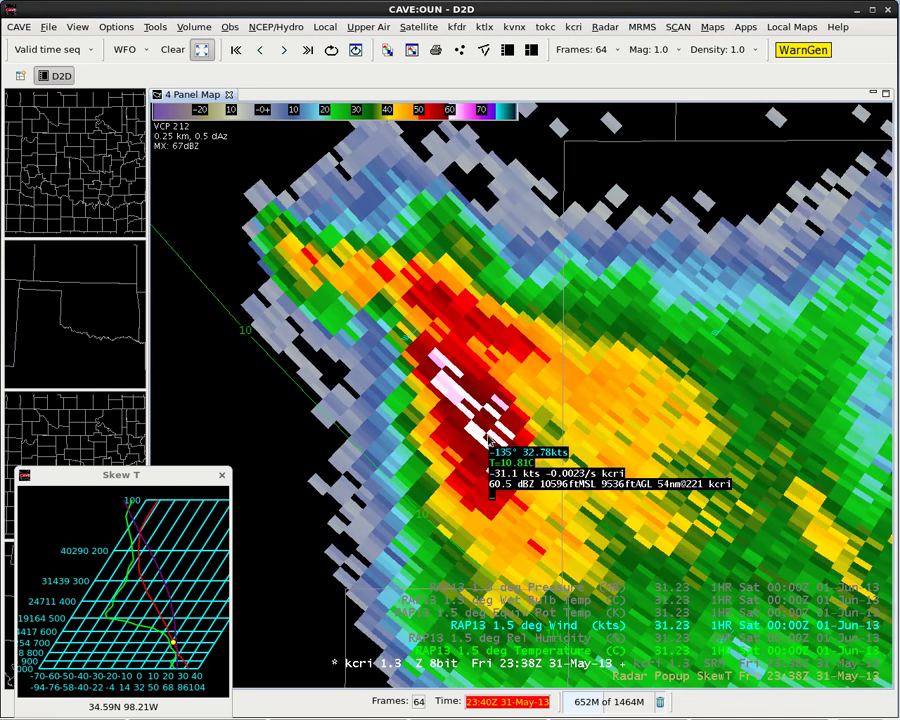
pyautogui.press('Up')
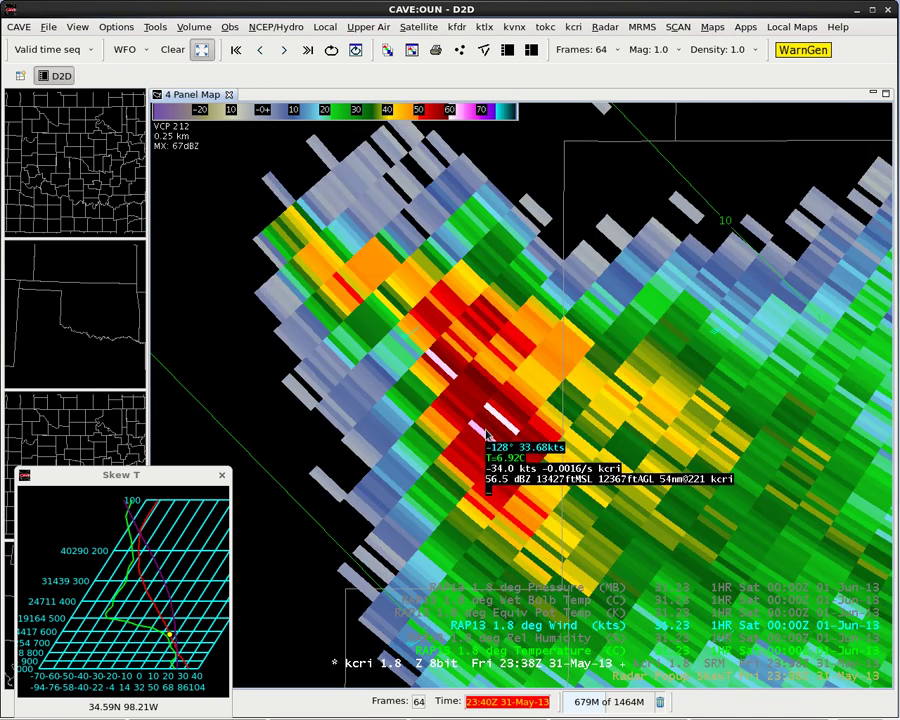
pyautogui.press('Up')
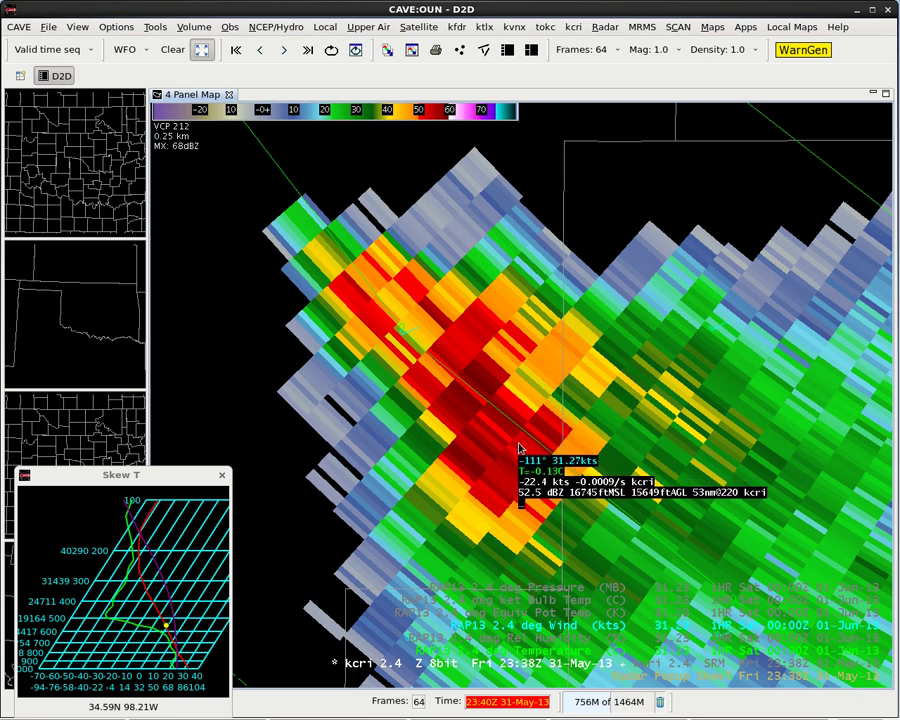
pyautogui.press('Up')
pyautogui.press('Up')
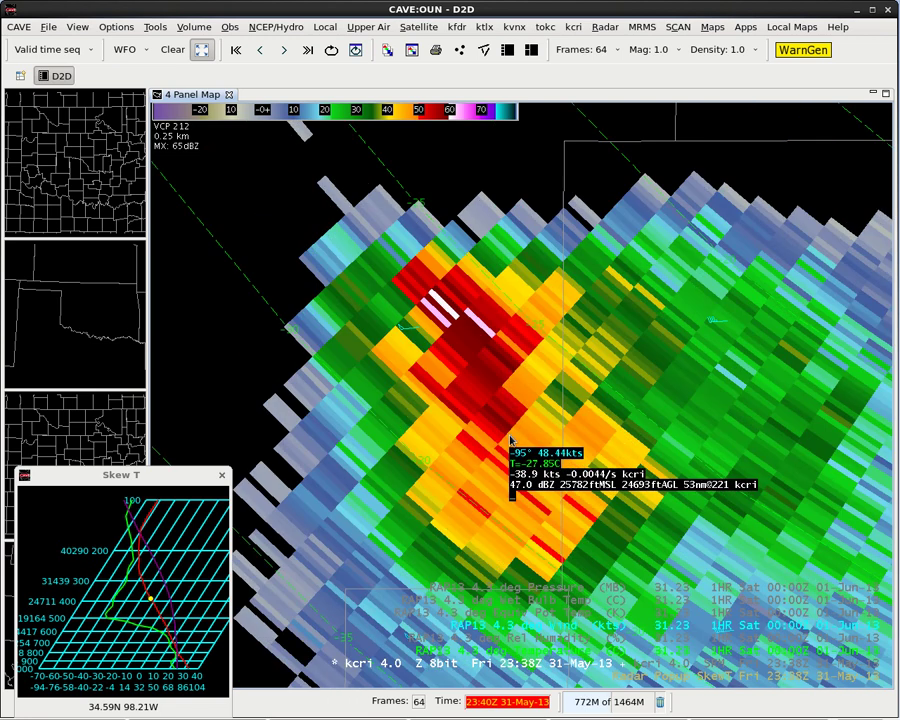
pyautogui.press('Up')
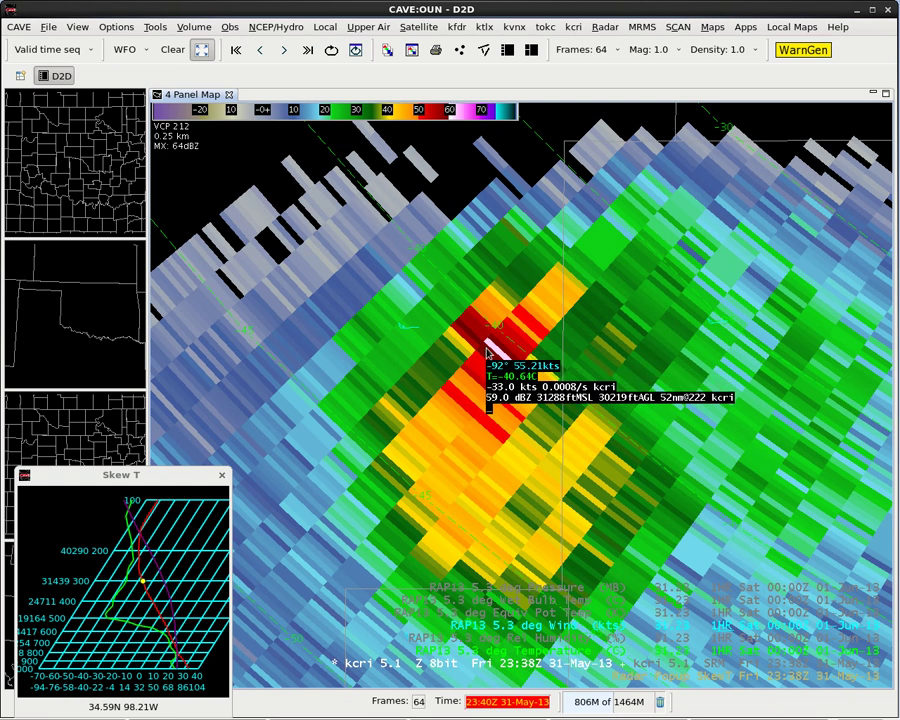
pyautogui.press('Up')
pyautogui.press('Up')
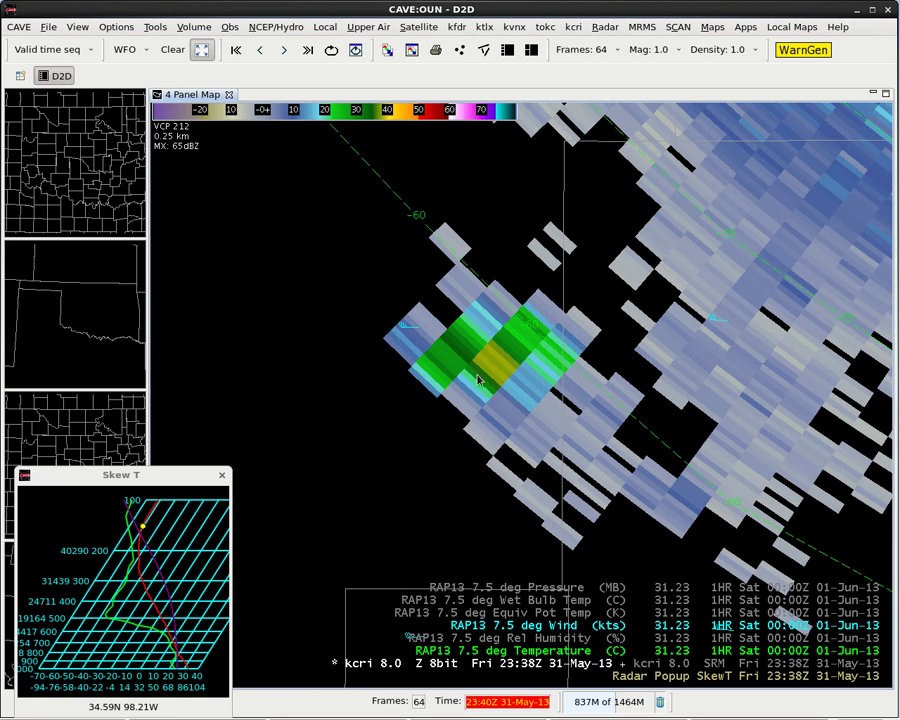
# Sample the reflectivity core again on the 5.1 tilt and return the kcri display to the 0.5 tilt
pyautogui.press('Down')
pyautogui.press('Down')
pyautogui.press('Down')
pyautogui.press('Down')
pyautogui.press('Down')
pyautogui.press('Down')
pyautogui.scroll(3, 505, 368)
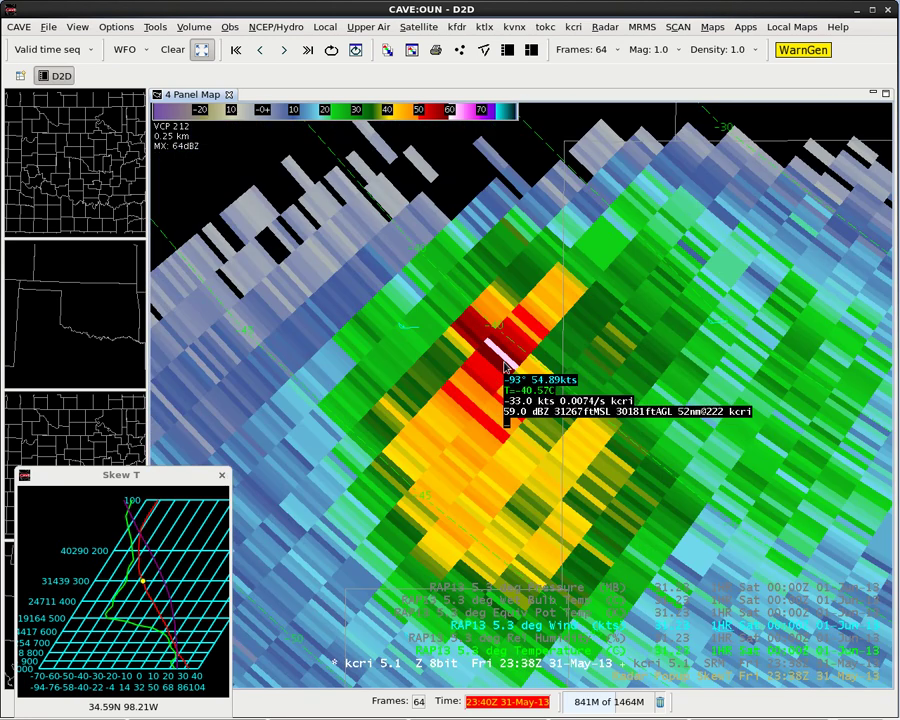
pyautogui.press('Down')
pyautogui.press('Down')
pyautogui.press('Down')
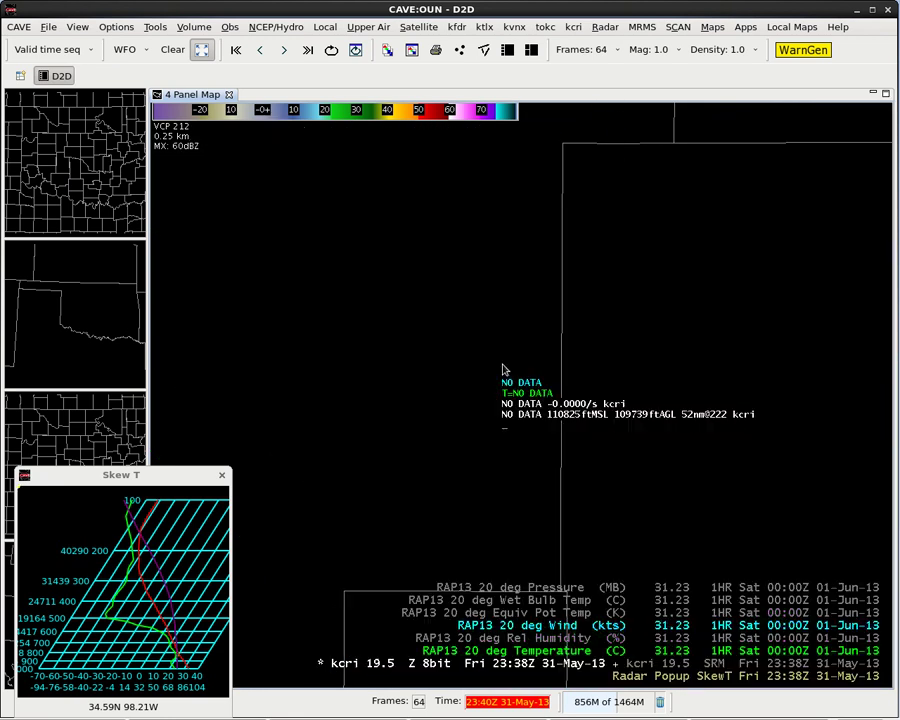
pyautogui.press('Up')
pyautogui.moveTo(503, 368); pyautogui.dragTo(501, 368)
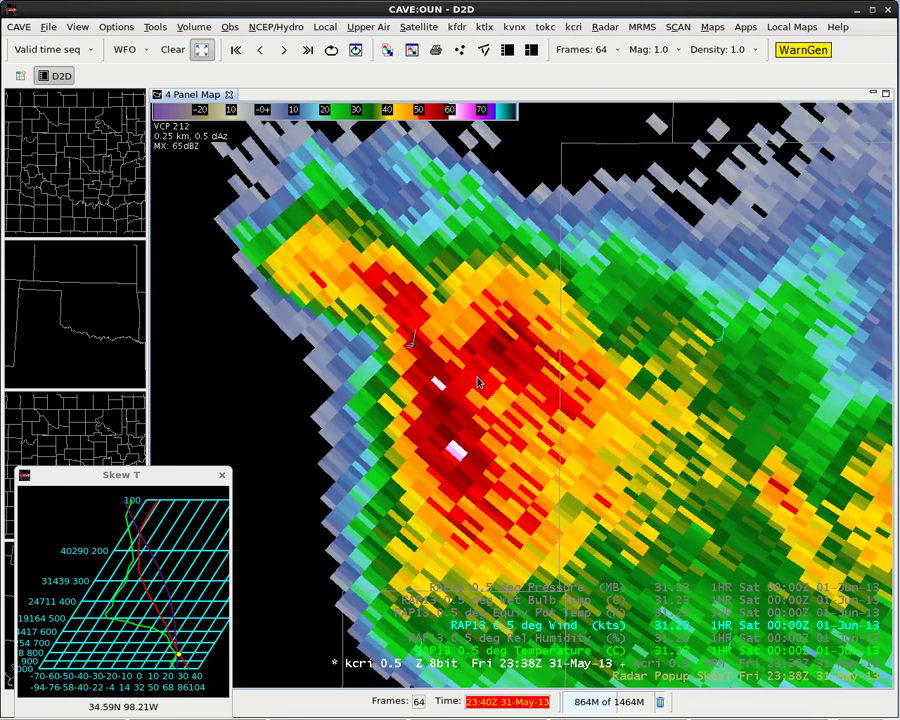
# Switch the enlarged panel from reflectivity to SRM and raise the kcri tilt from 0.5 through 0.9 to 1.3
pyautogui.moveTo(478, 382)
pyautogui.press('t')
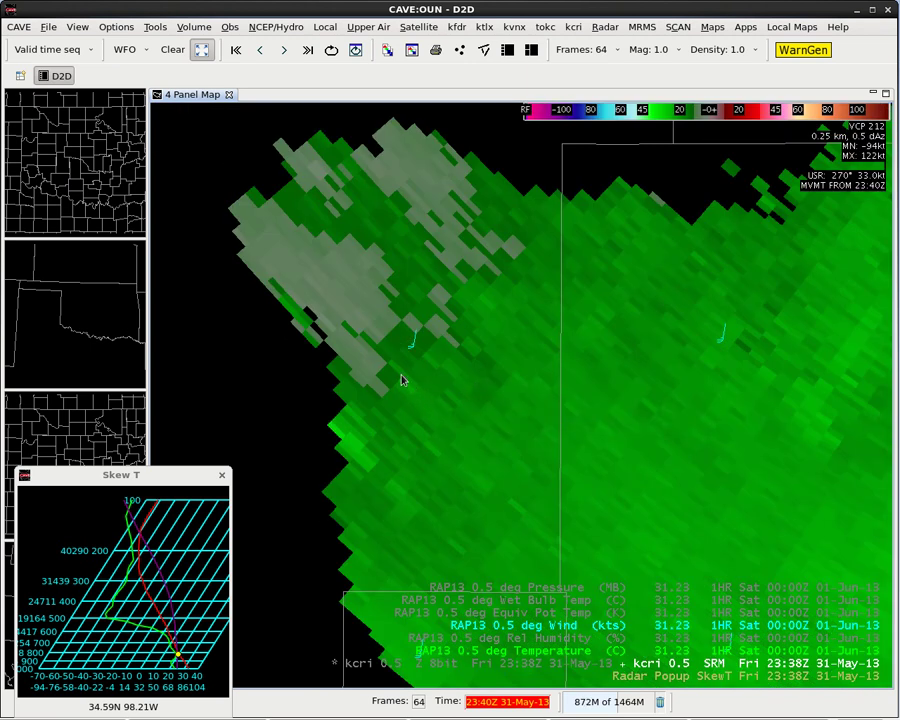
pyautogui.moveTo(408, 386)
pyautogui.press('Up')
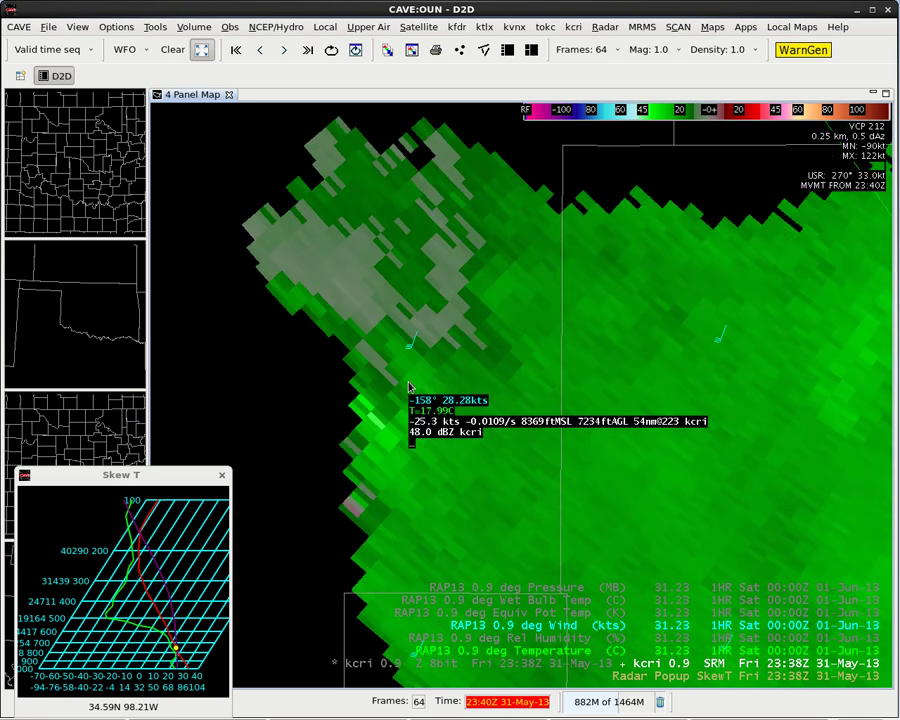
pyautogui.press('Up')
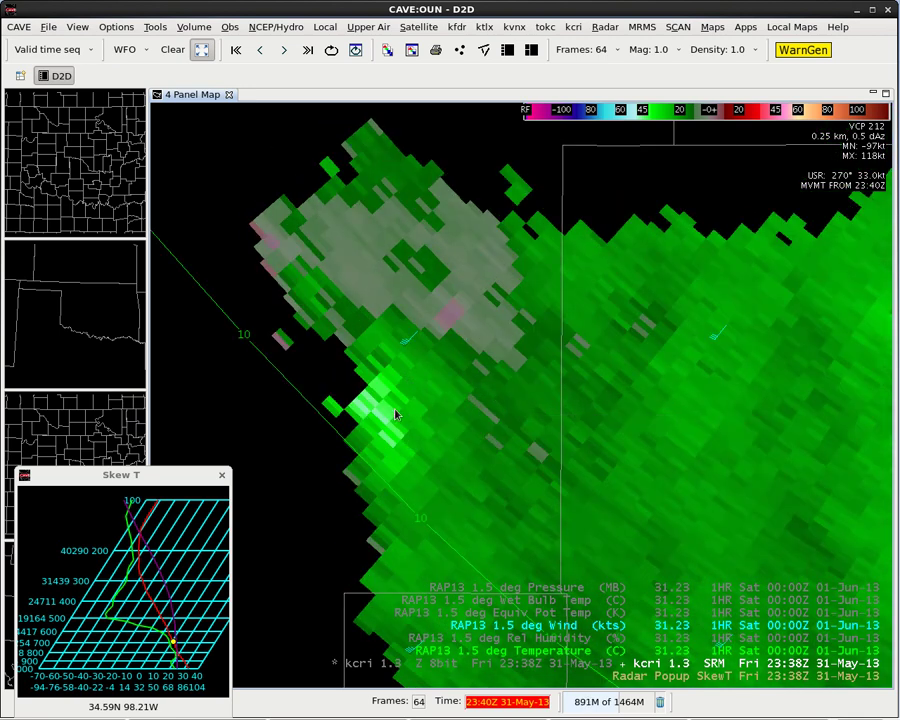
# Sample the inbound velocity maximum on the storm's western edge at the 1.3 tilt, toggling between SRM and reflectivity
pyautogui.click(395, 410)
pyautogui.press('KP_Decimal')
pyautogui.press('KP_Decimal')
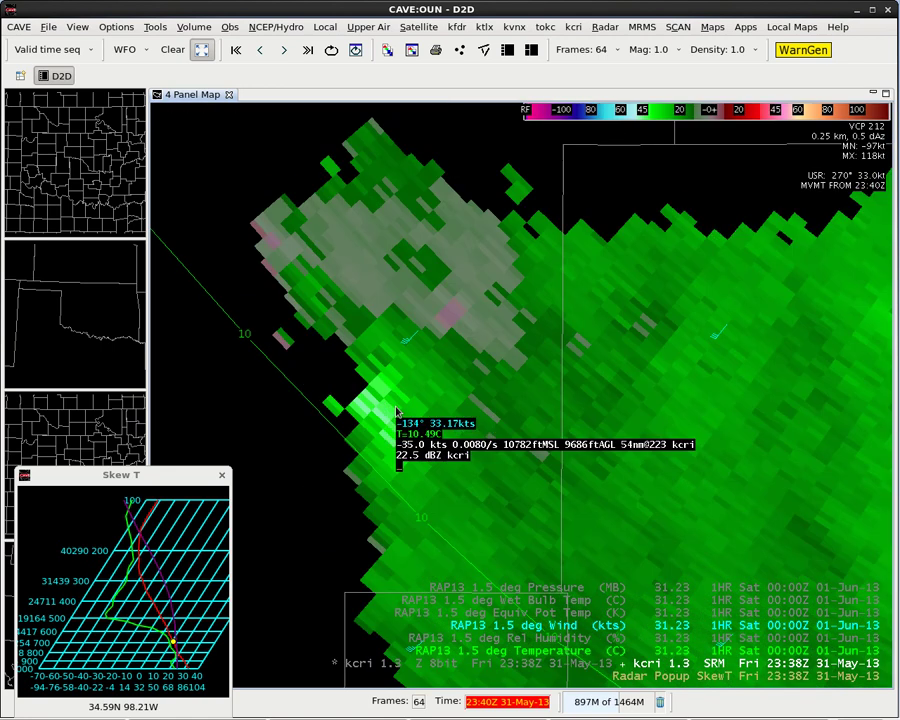
pyautogui.press('t')
pyautogui.press('t')
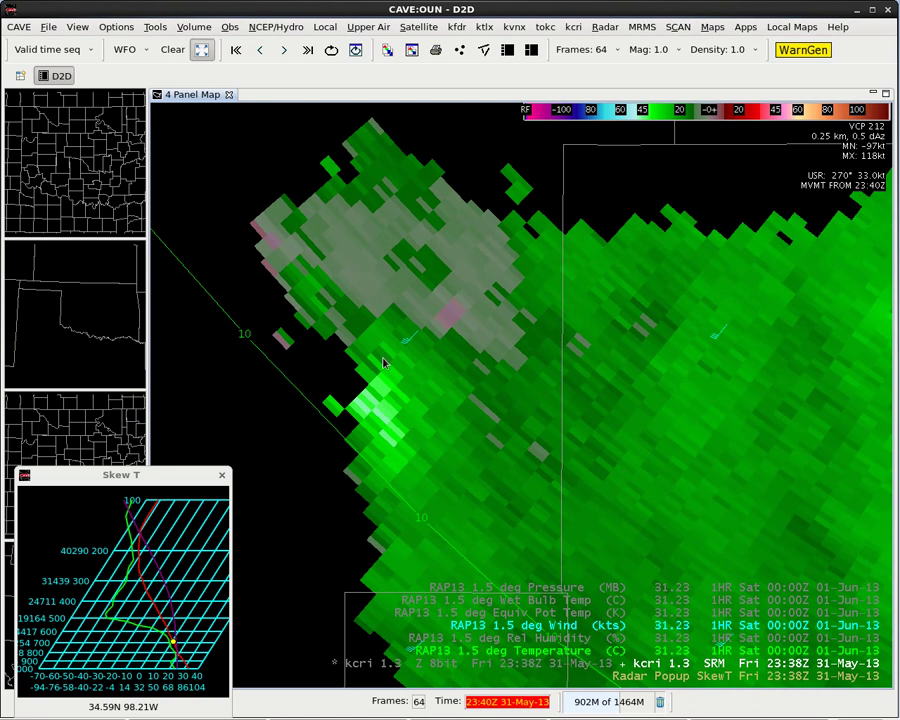
# Examine the storm's location relative to the kcri radar and its 1.3 SRM pattern up close on the western edge
pyautogui.scroll(-8, 406, 399)
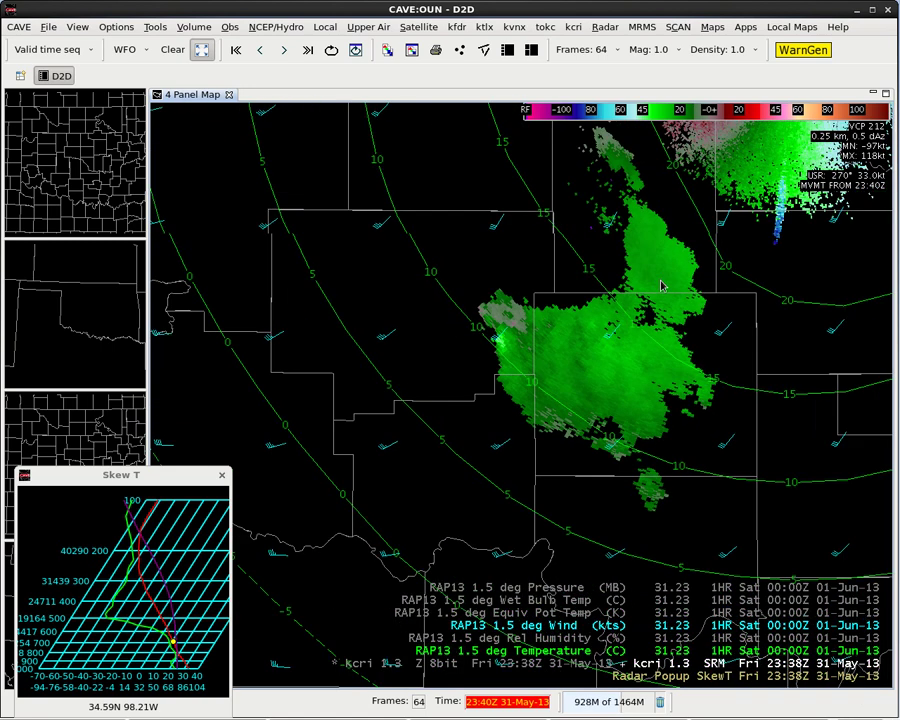
pyautogui.moveTo(607, 345); pyautogui.dragTo(540, 417)
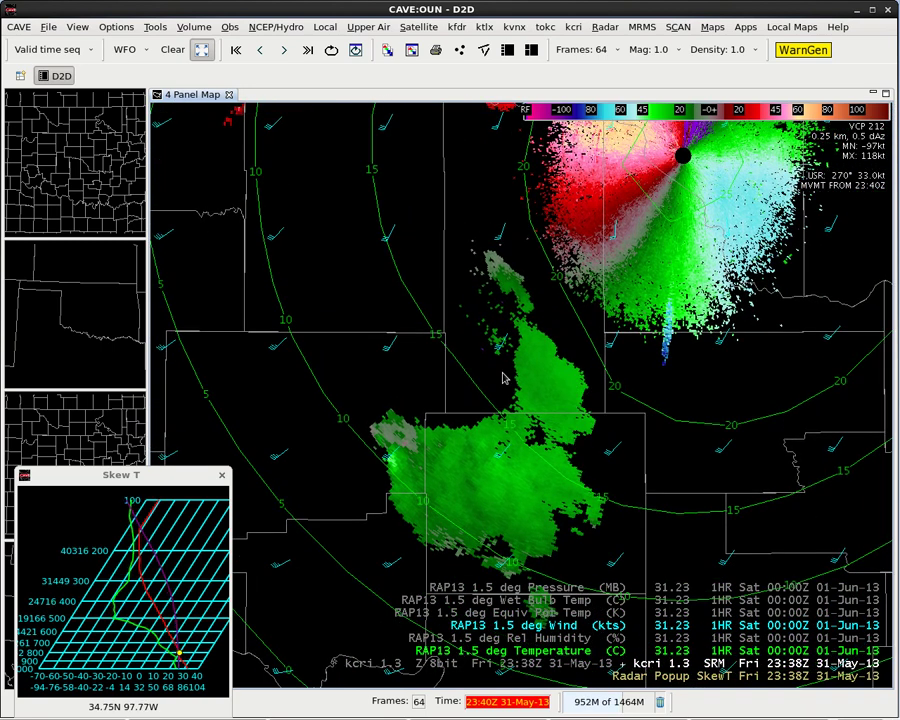
pyautogui.scroll(6, 404, 461)
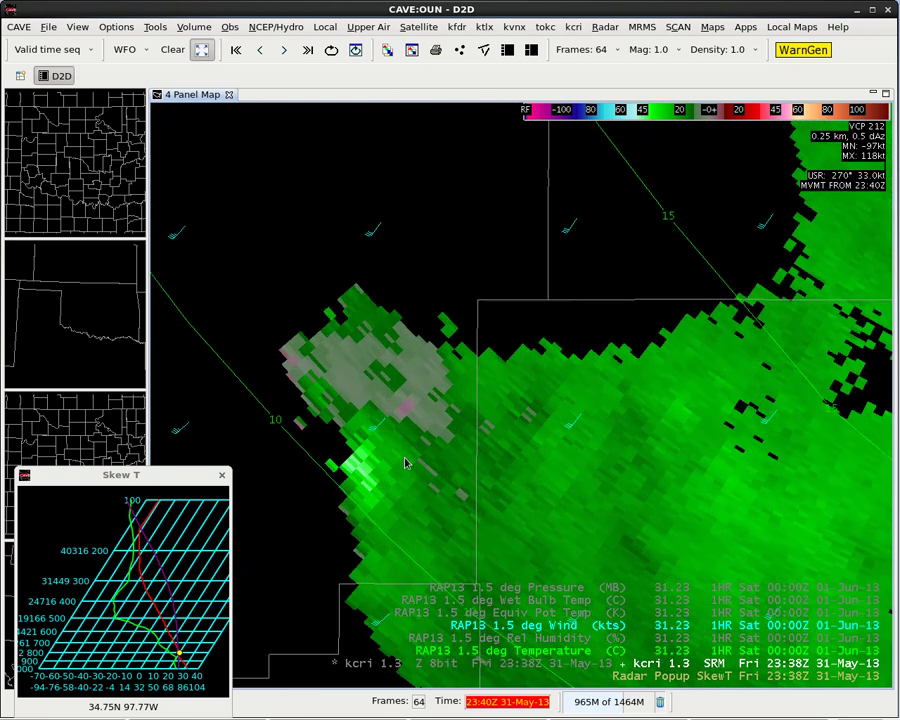
pyautogui.scroll(1, 393, 460)
pyautogui.press('.')
pyautogui.press('.')
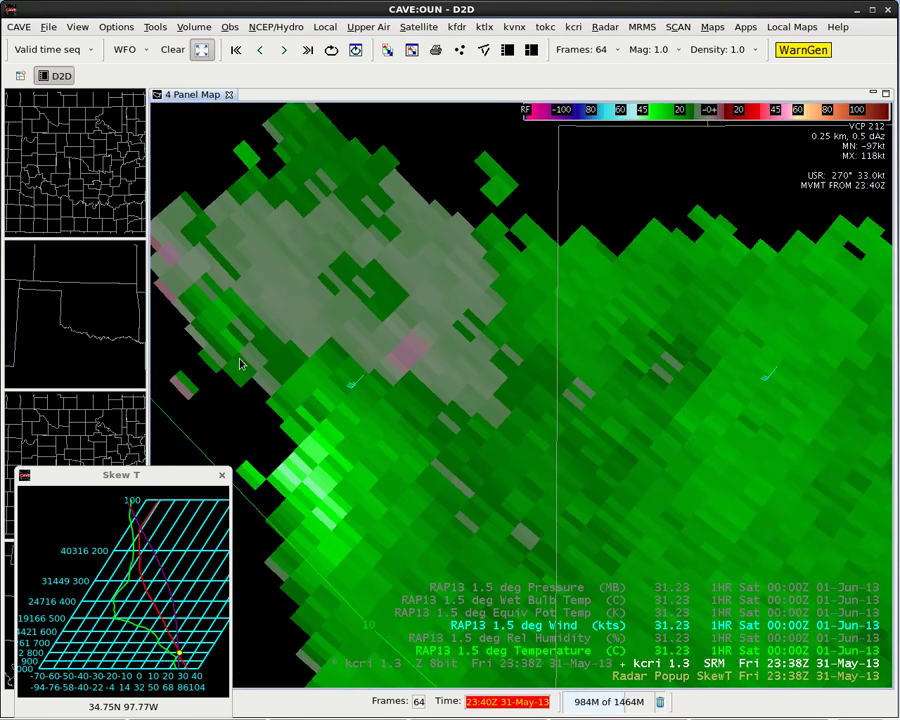
# Raise the tilt to 1.8 and compare reflectivity with SRM around the velocity couplet on the storm's western edge, sampling both
pyautogui.moveTo(335, 431); pyautogui.dragTo(366, 411)
pyautogui.press('Up')
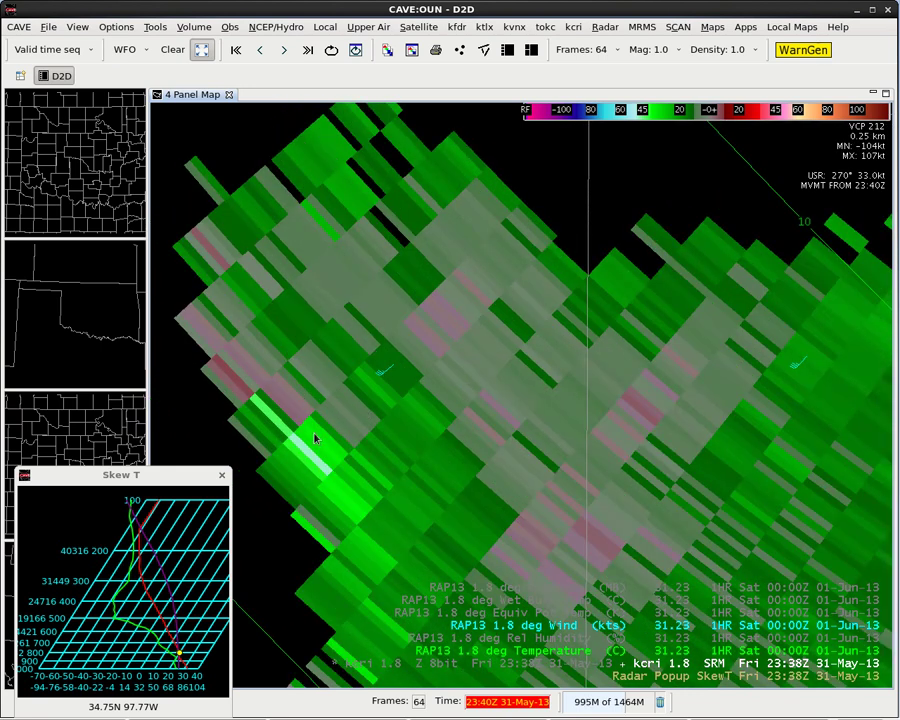
pyautogui.press('.')
pyautogui.press('.')
pyautogui.click(240, 390)
pyautogui.press('.')
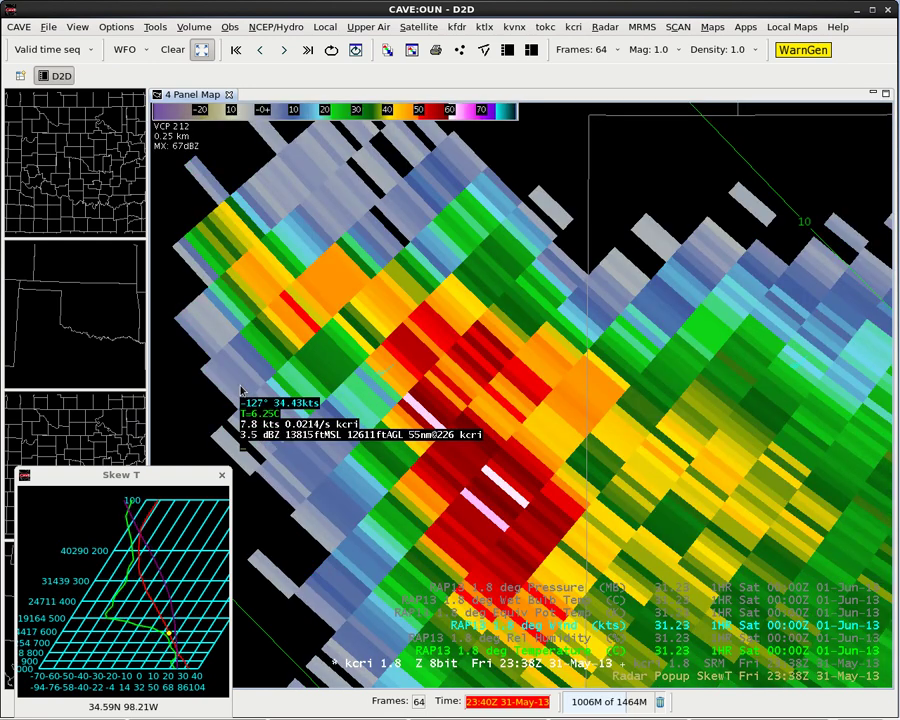
pyautogui.press('.')
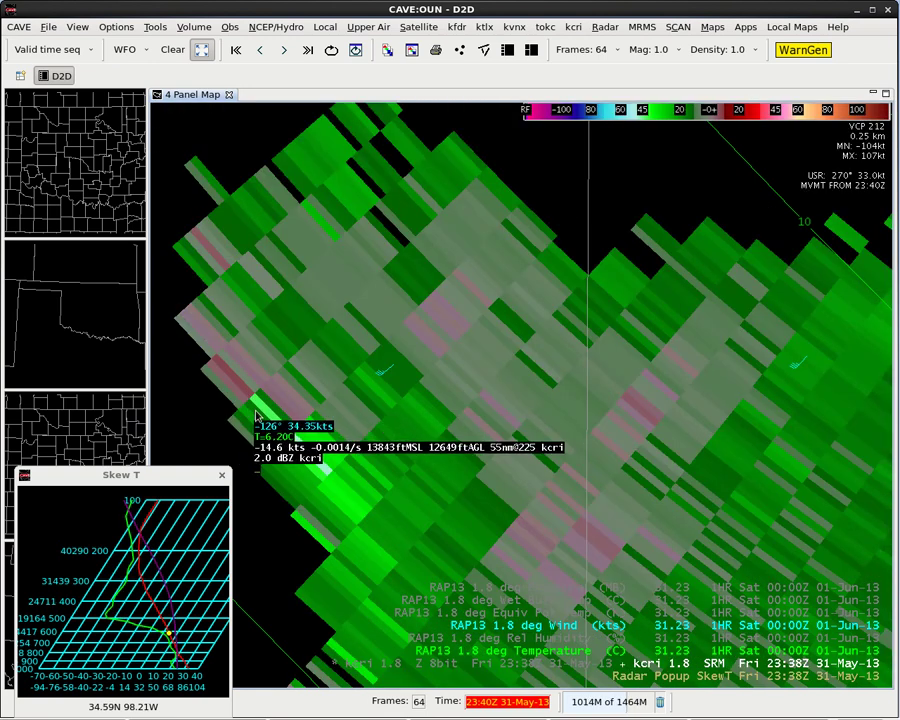
pyautogui.middleClick(311, 444)
pyautogui.middleClick(300, 385)
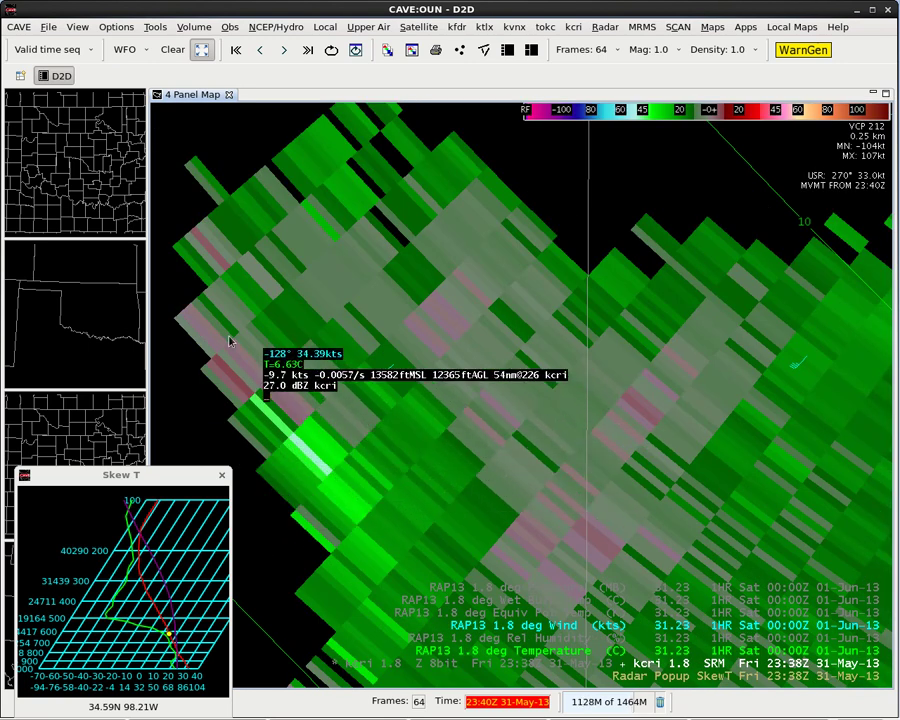
# Raise the SRM tilt through 2.4 to 3.1 and sample the velocities and temperature along the storm's western flank
pyautogui.press('Up')
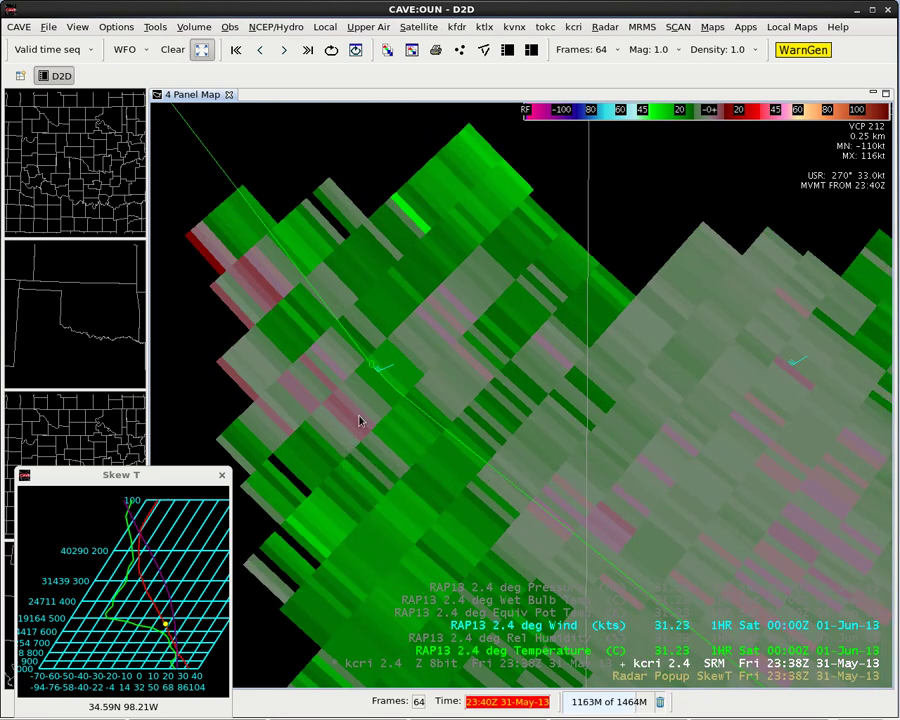
pyautogui.scroll(-2, 362, 420)
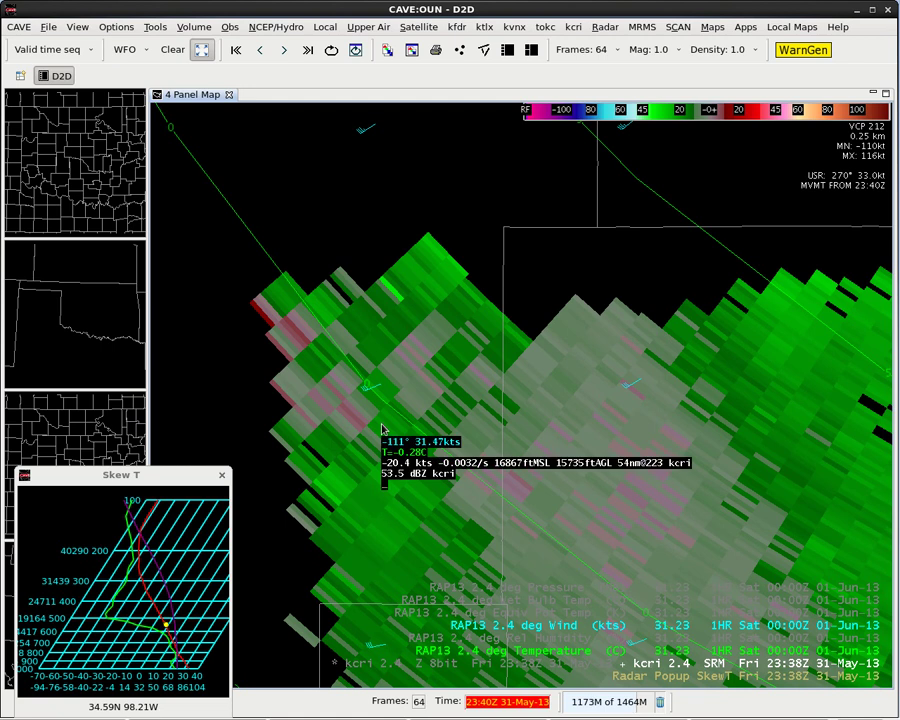
pyautogui.moveTo(381, 428); pyautogui.dragTo(381, 442)
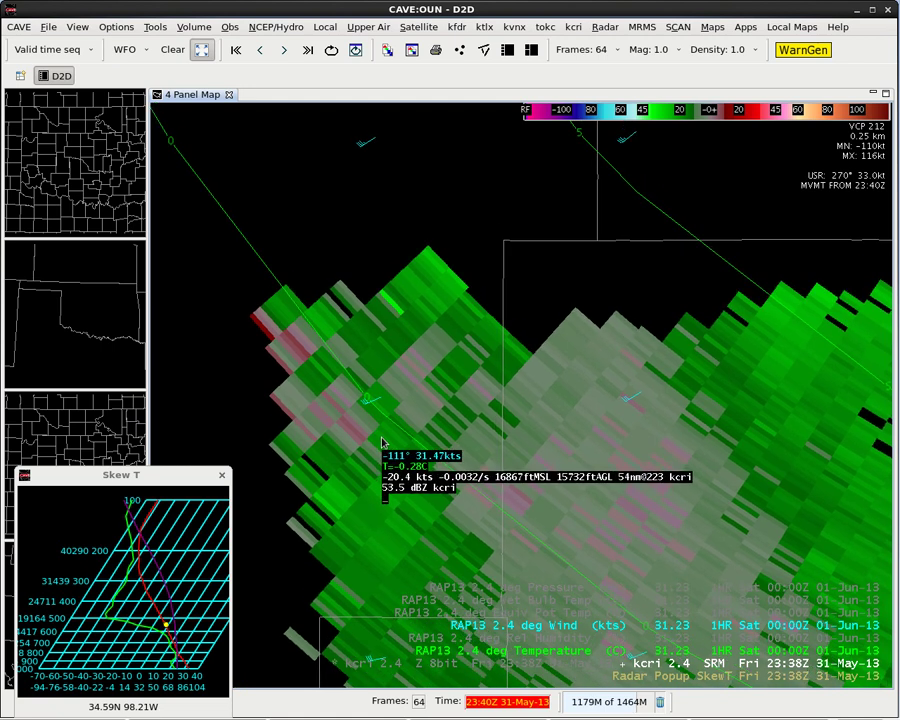
pyautogui.press('Up')
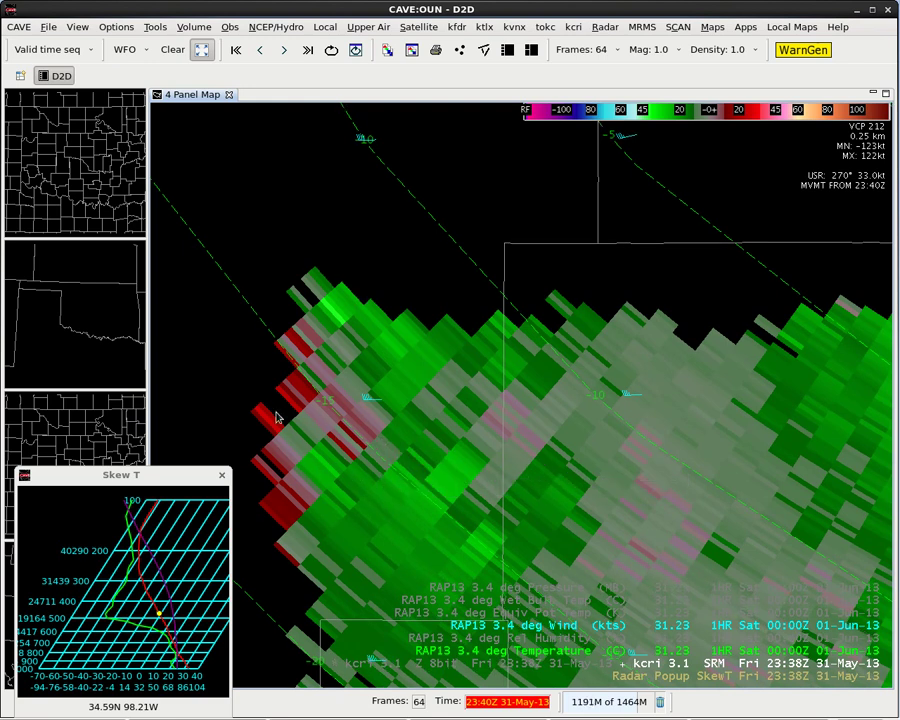
pyautogui.moveTo(319, 422); pyautogui.dragTo(321, 412)
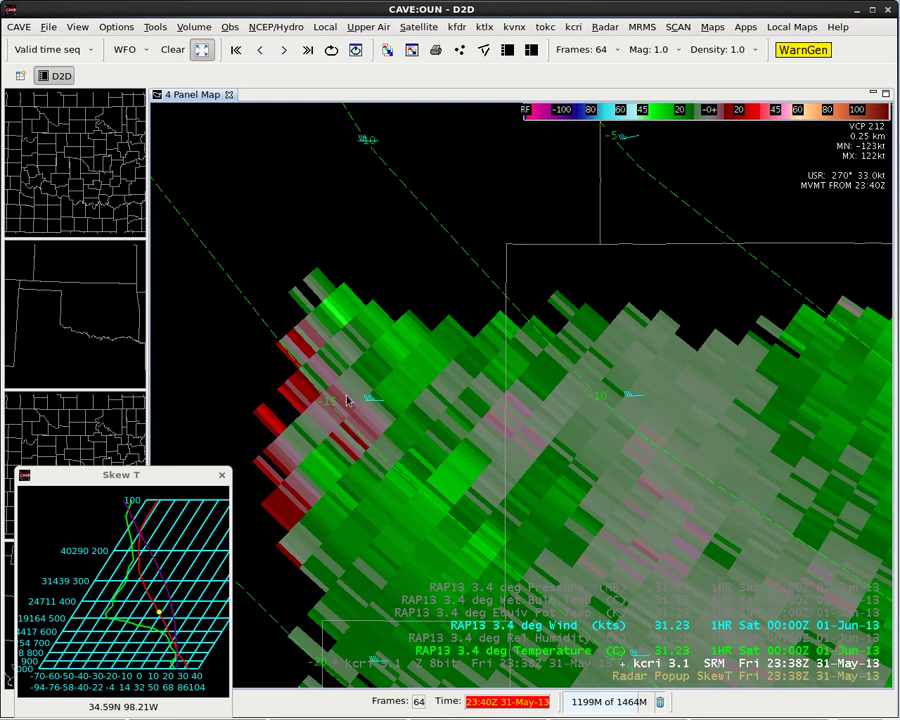
pyautogui.moveTo(328, 463); pyautogui.dragTo(279, 431)
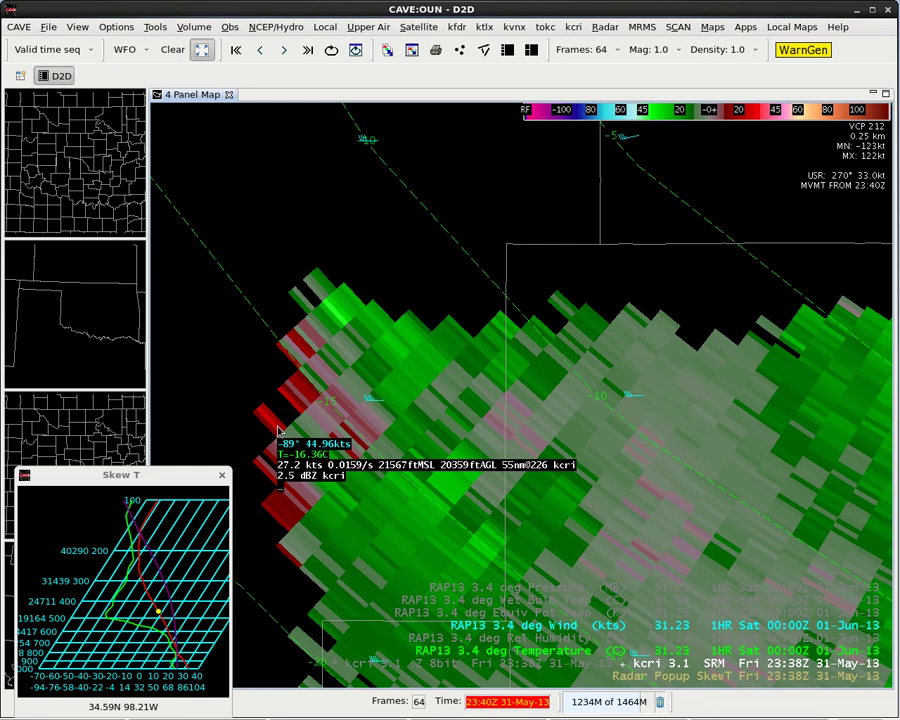
pyautogui.moveTo(279, 431); pyautogui.dragTo(368, 432)
# Raise the SRM tilt through 4.0 and 5.1 to 6.4, sampling the storm and centering on its upper-level divergence
pyautogui.press('Up')
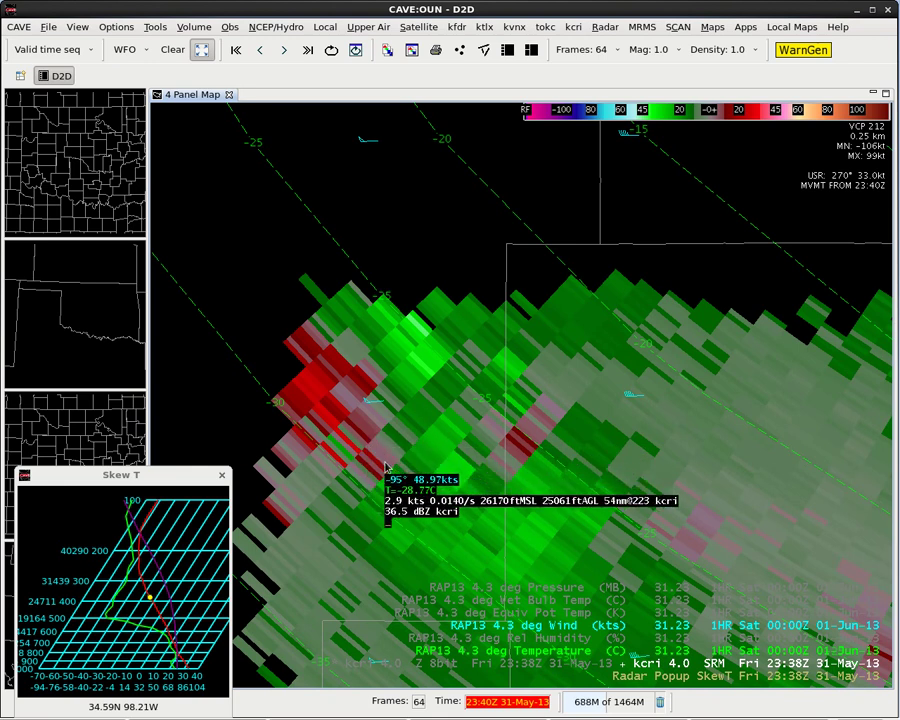
pyautogui.press('Up')
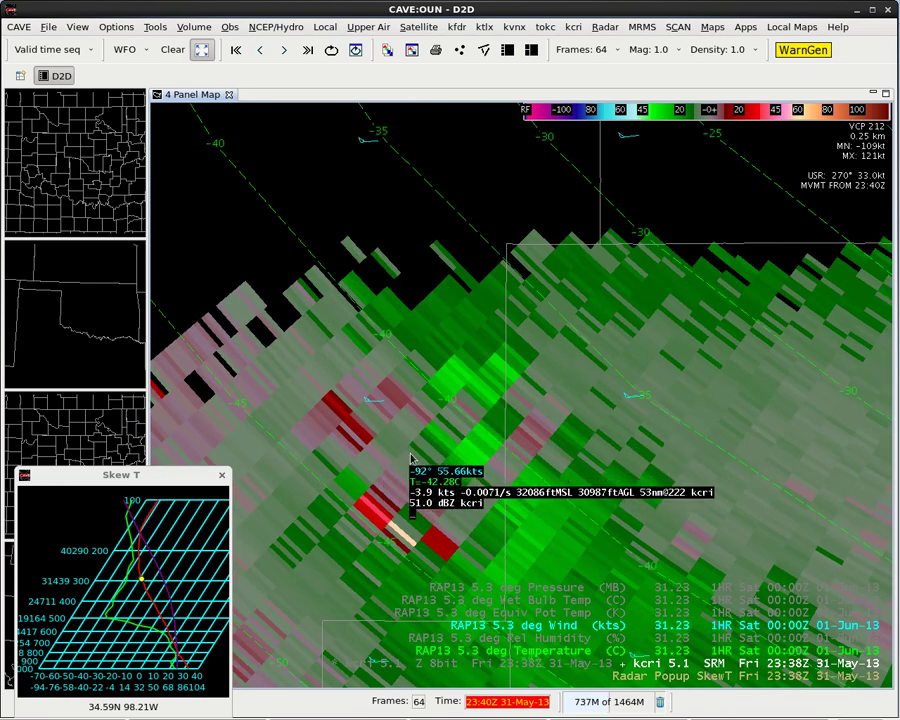
pyautogui.press('Up')
pyautogui.moveTo(416, 505); pyautogui.dragTo(390, 424)
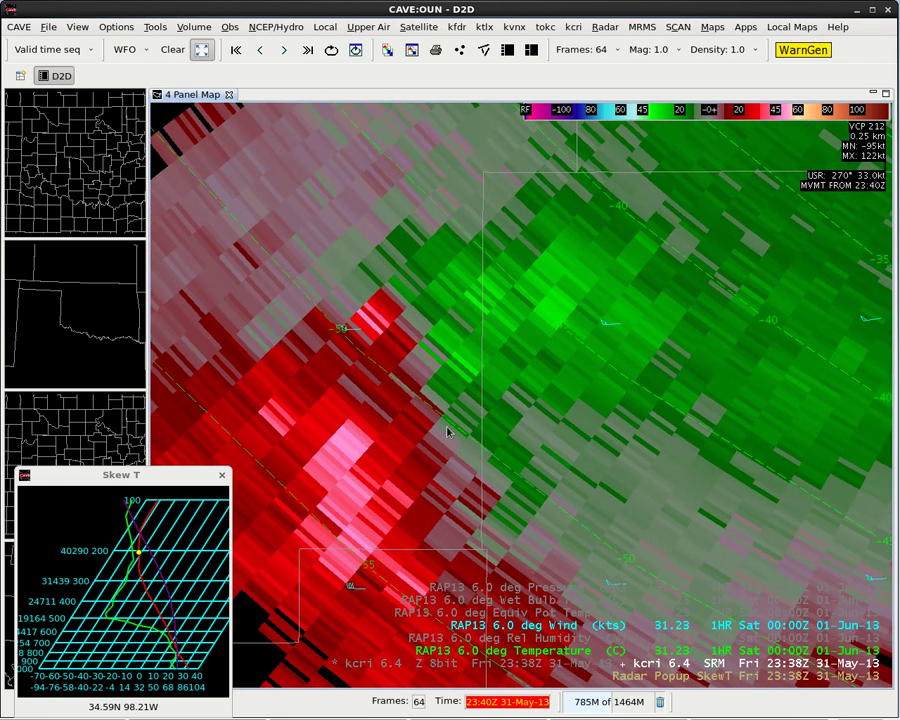
# Switch from SRM to reflectivity and lower the tilt from 6.4 to 0.5 to compare the storm's upper and low-level cores
pyautogui.scroll(-3, 448, 432)
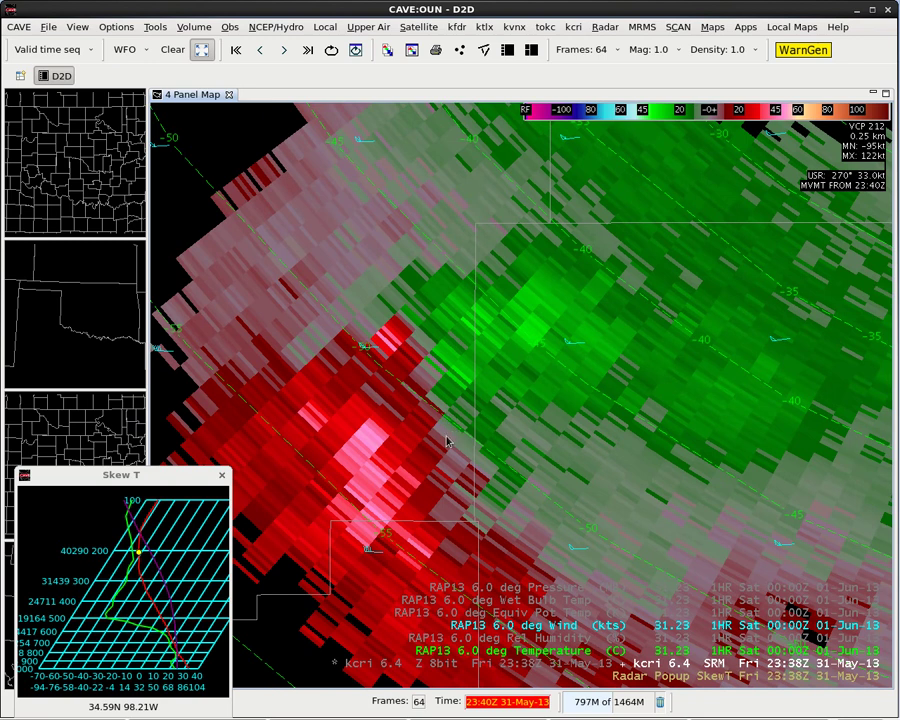
pyautogui.press('.')
pyautogui.press('Down')
pyautogui.press('Down')
pyautogui.press('Down')
pyautogui.press('Down')
pyautogui.press('Down')
pyautogui.press('Down')
pyautogui.press('Down')
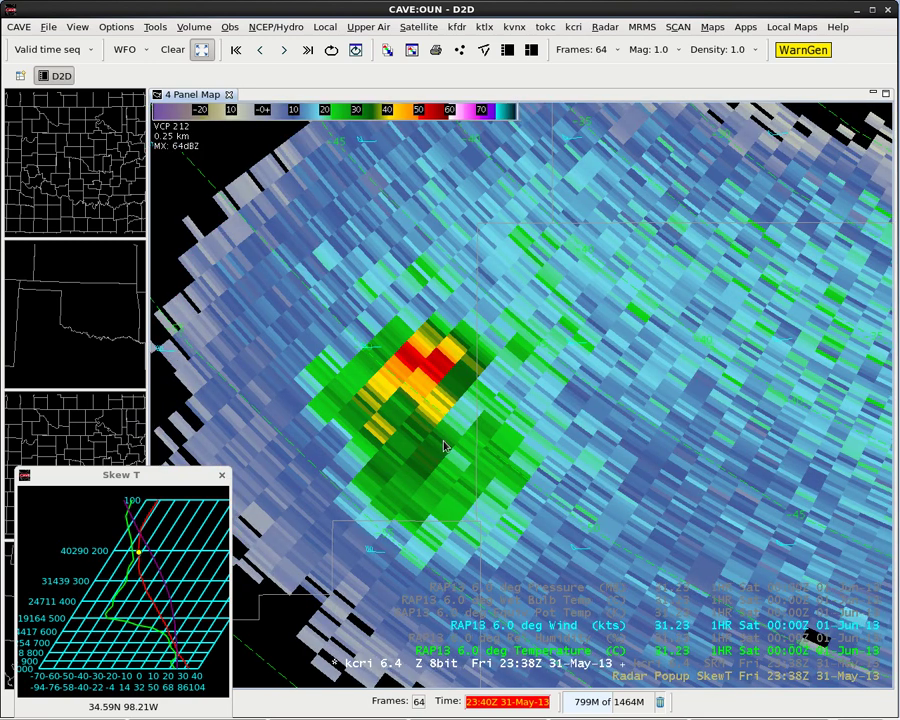
pyautogui.press('Down')
pyautogui.press('Down')
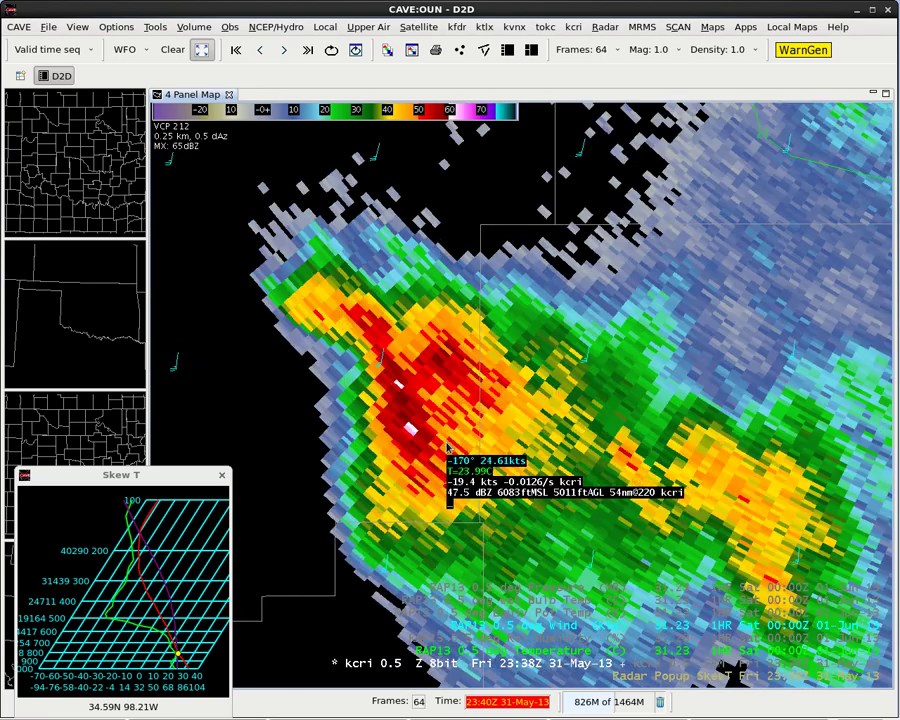
# Raise the reflectivity tilt from 0.5 back to 6.4 and sample the elevated high-reflectivity core
pyautogui.press('Up')
pyautogui.press('Up')
pyautogui.press('Up')
pyautogui.press('Up')
pyautogui.press('Up')
pyautogui.press('Up')
pyautogui.press('Up')
pyautogui.press('Up')
pyautogui.press('Up')
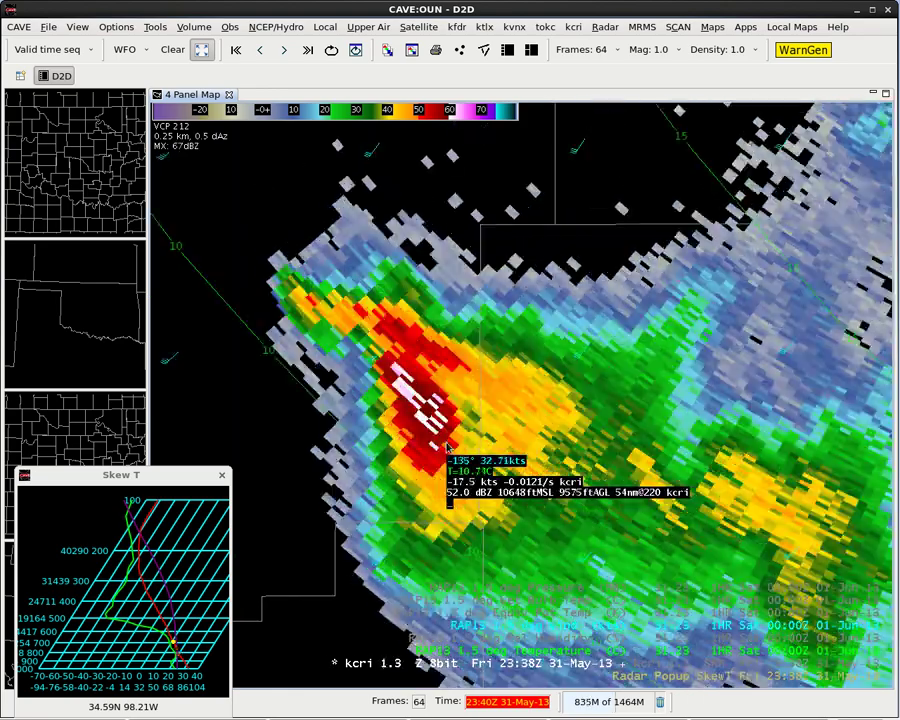
pyautogui.press('Up')
pyautogui.press('Down')
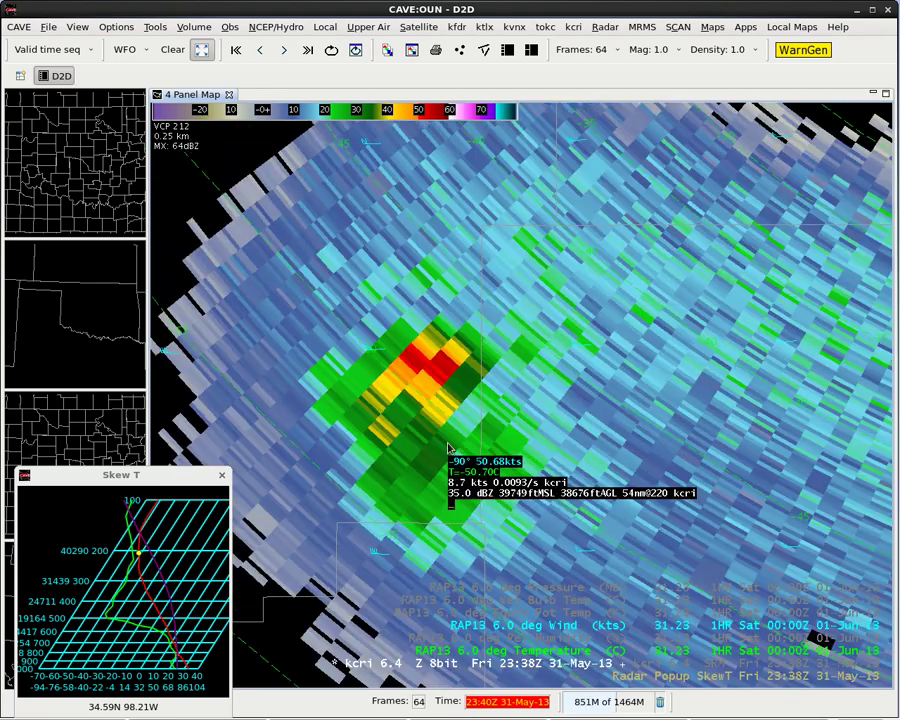
pyautogui.moveTo(447, 369); pyautogui.dragTo(447, 371)
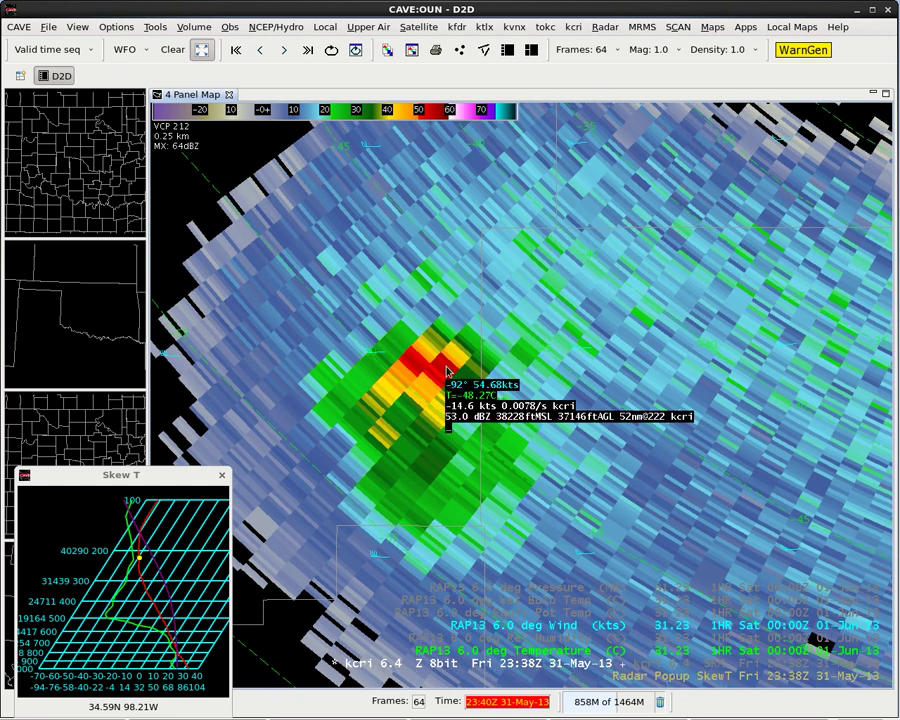
# Sample the 6.4 SRM divergence signature and raise the tilt to 8.0, comparing reflectivity with SRM at the storm top
pyautogui.press('KP_Decimal')
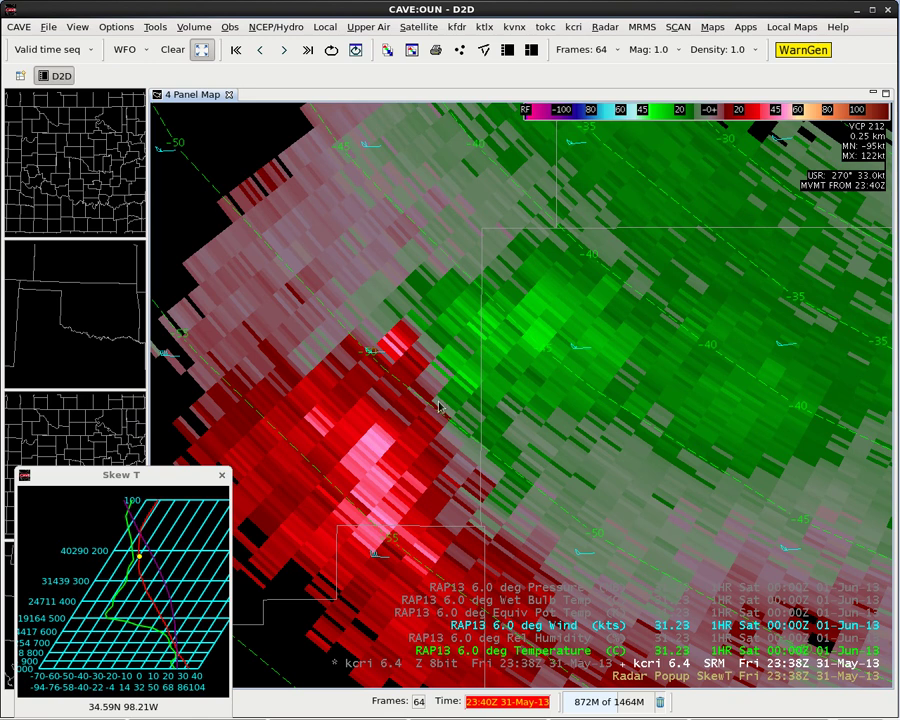
pyautogui.middleClick(487, 325)
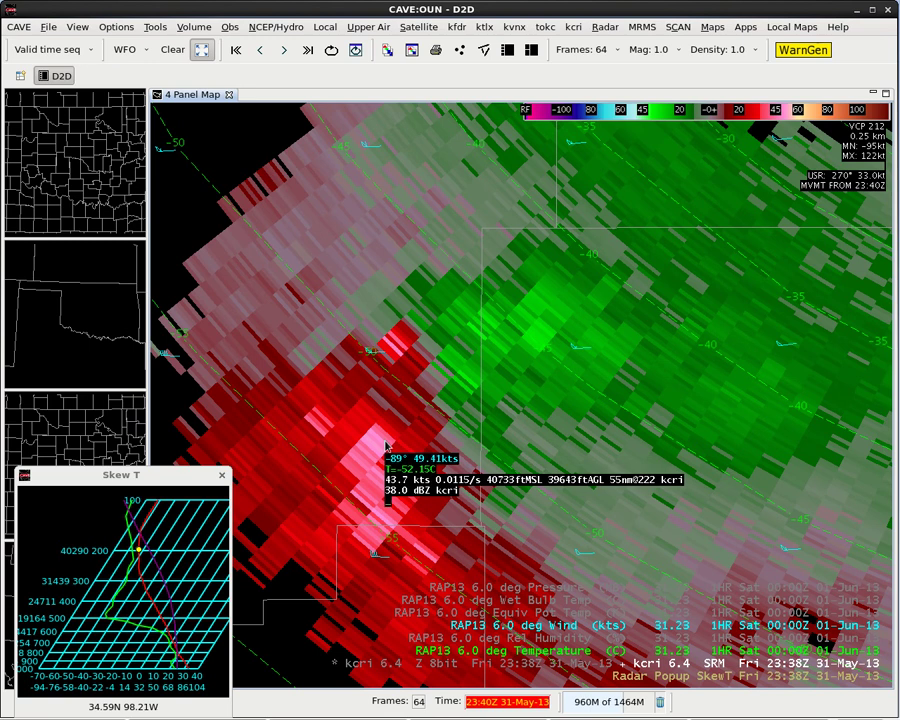
pyautogui.press('Up')
pyautogui.press('.')
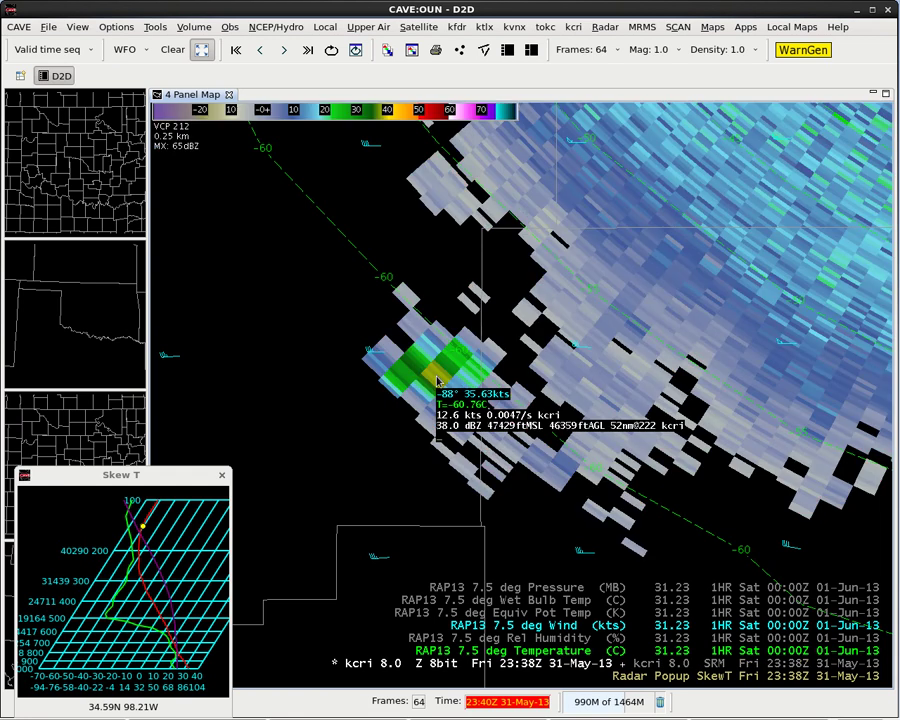
pyautogui.press('.')
pyautogui.press('.')
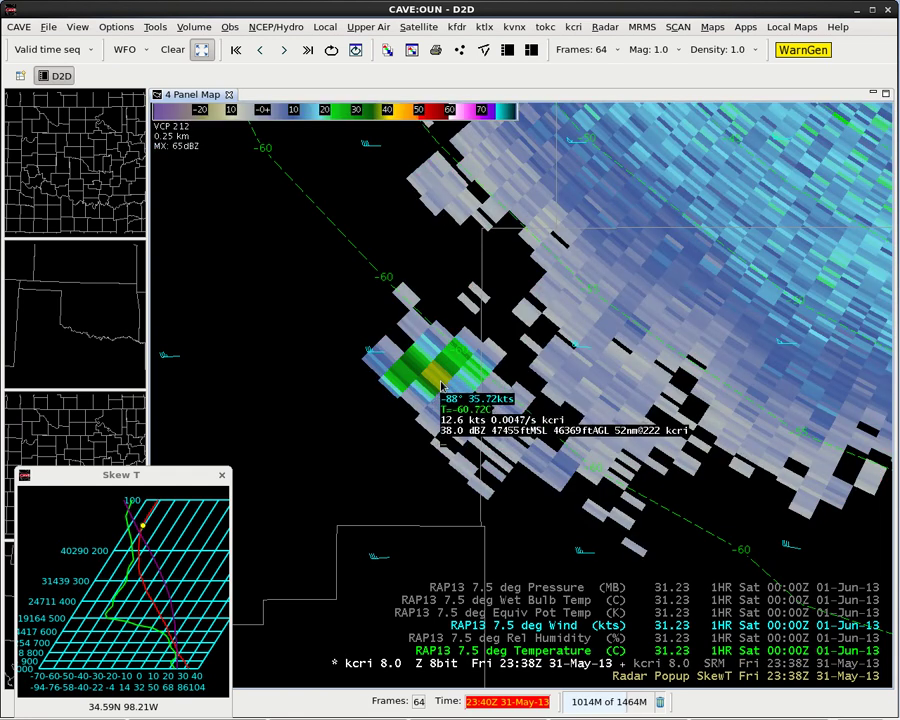
pyautogui.press('.')
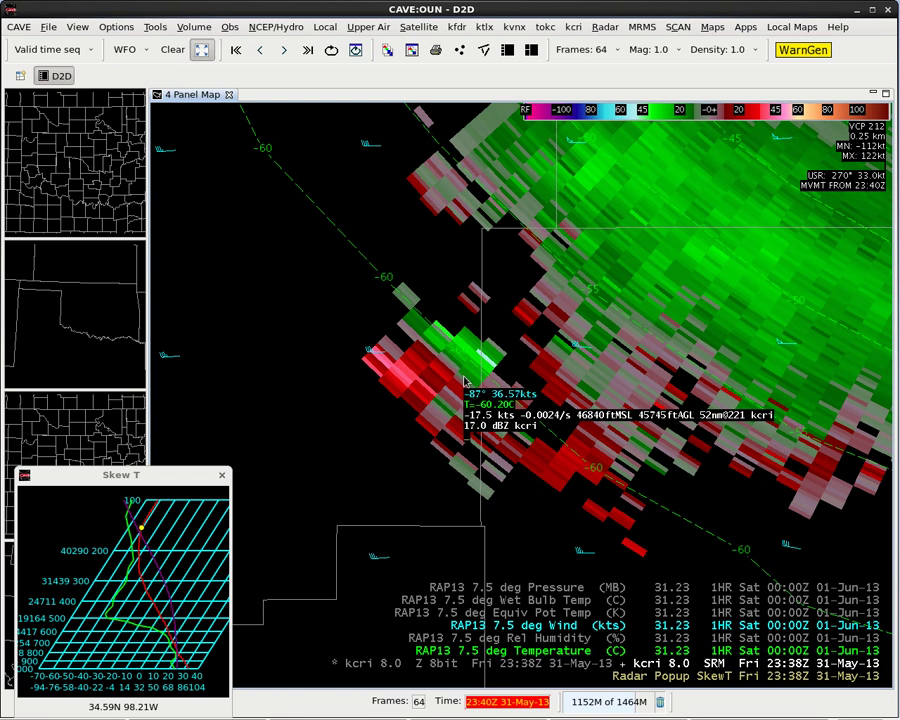
# Lower the SRM tilt to 0.5 and display reflectivity with the dual-polarization products in a four-panel layout
pyautogui.press('Down')
pyautogui.press('Down')
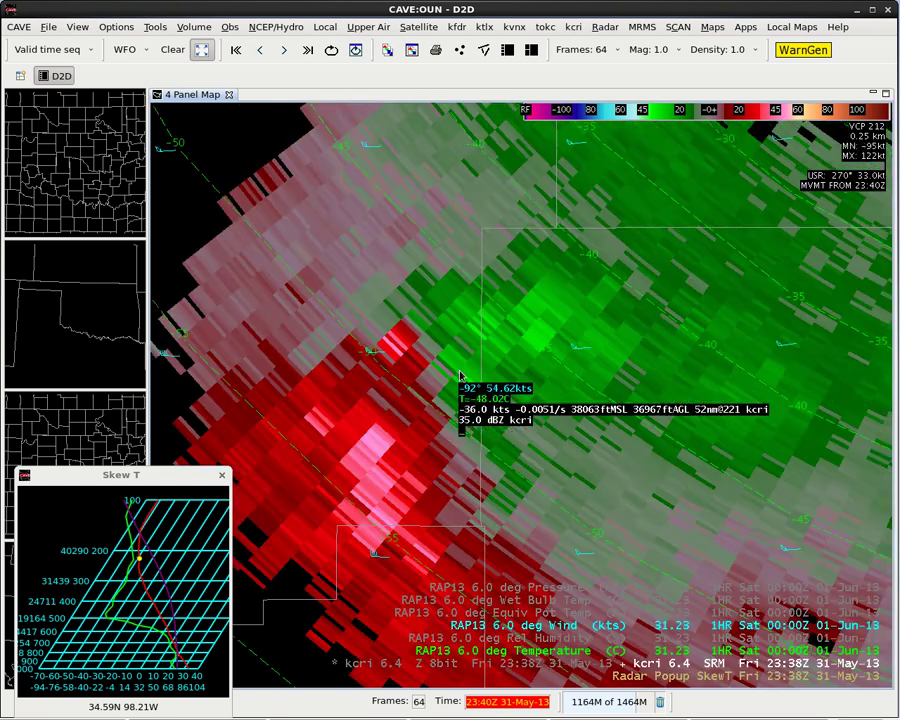
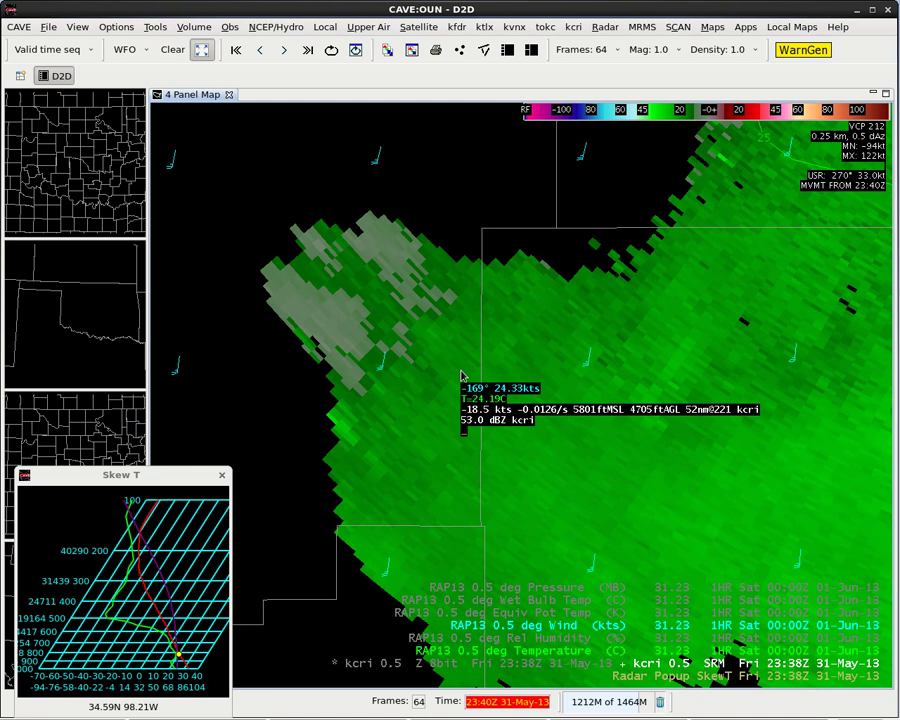
pyautogui.middleClick(462, 376)
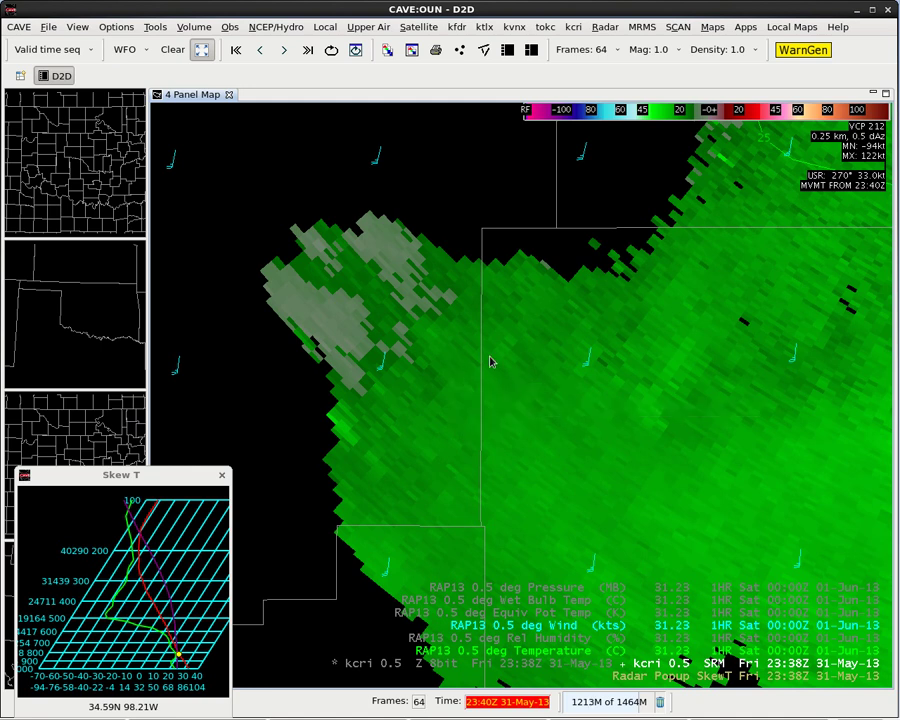
pyautogui.press('End')
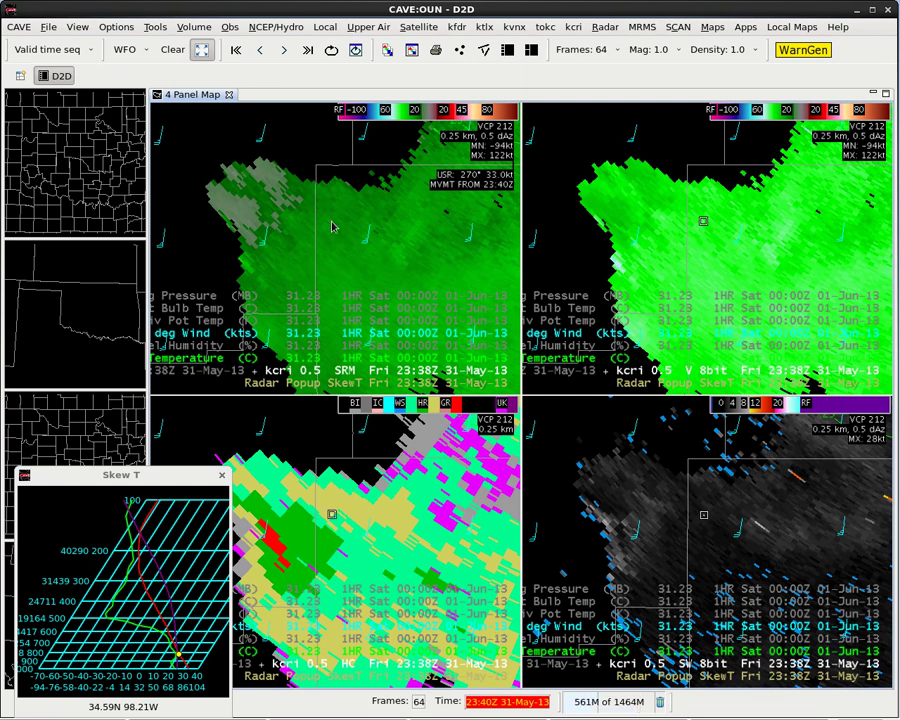
pyautogui.press('Delete')
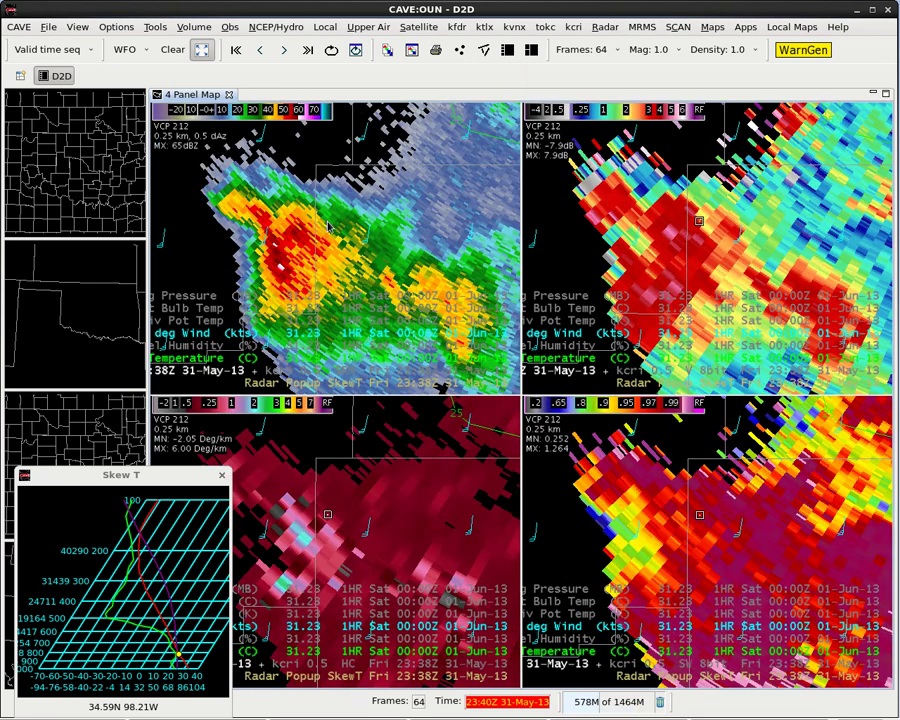
# Sample the storm core at 0.5 in the differential reflectivity and specific differential phase panels
pyautogui.moveTo(287, 250); pyautogui.dragTo(281, 244)
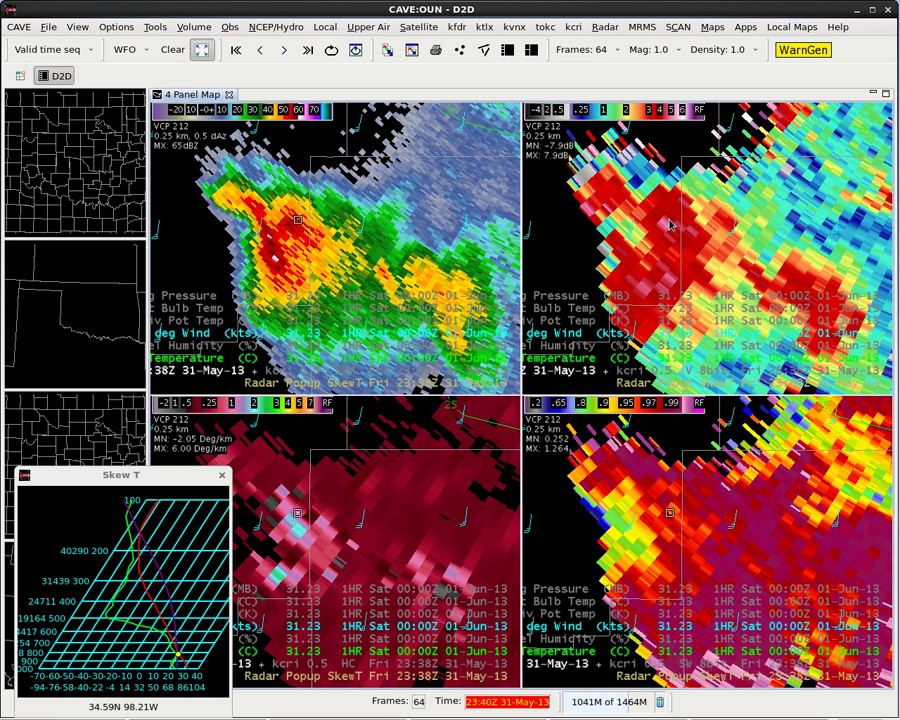
pyautogui.moveTo(670, 225); pyautogui.dragTo(672, 281)
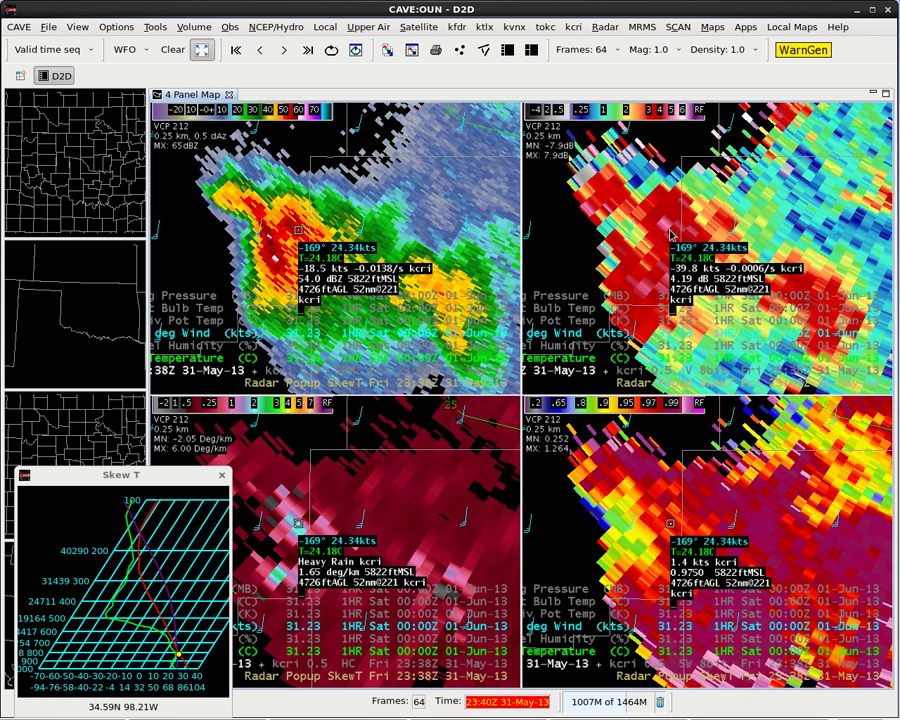
pyautogui.middleClick(671, 234)
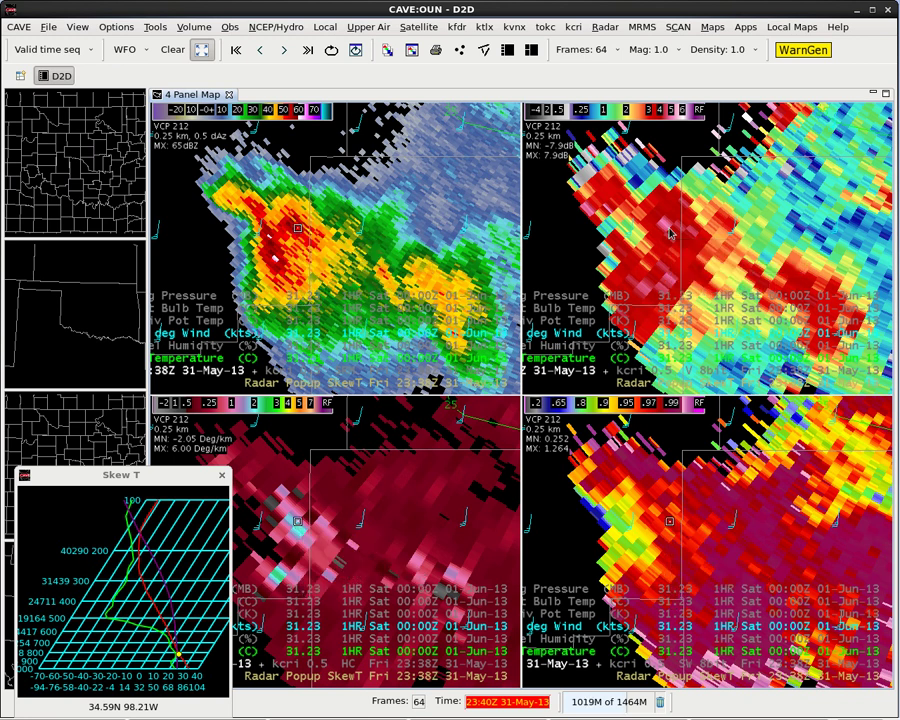
pyautogui.middleClick(671, 237)
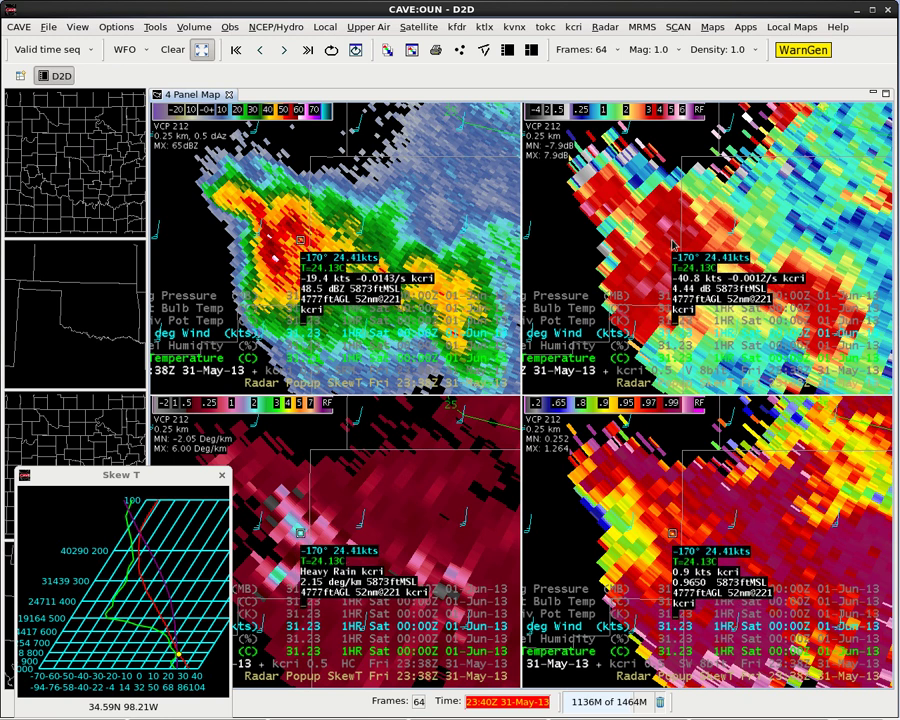
pyautogui.middleClick(672, 244)
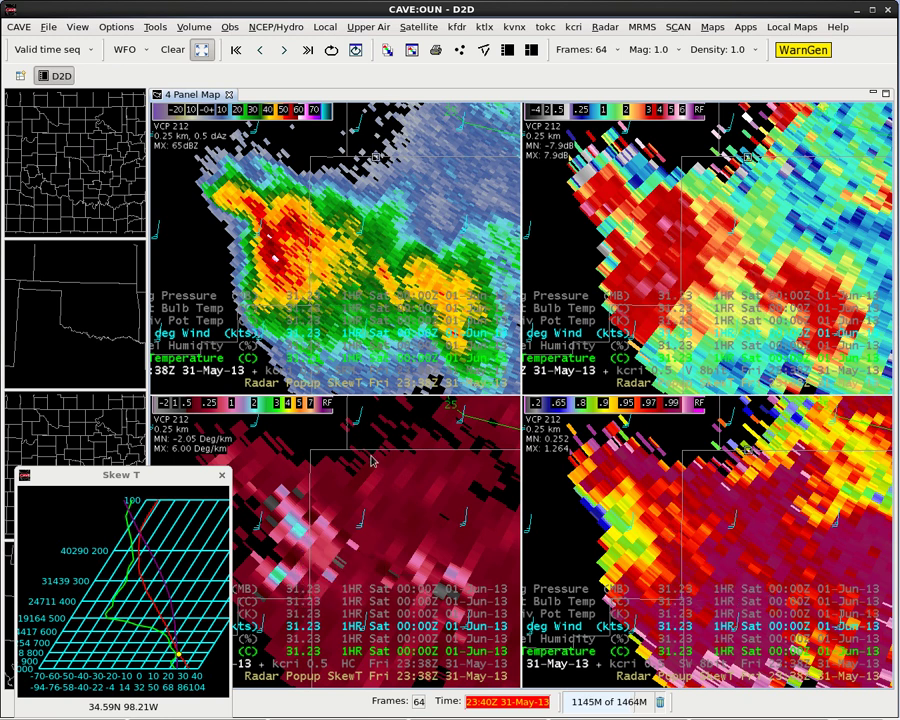
pyautogui.middleClick(297, 533)
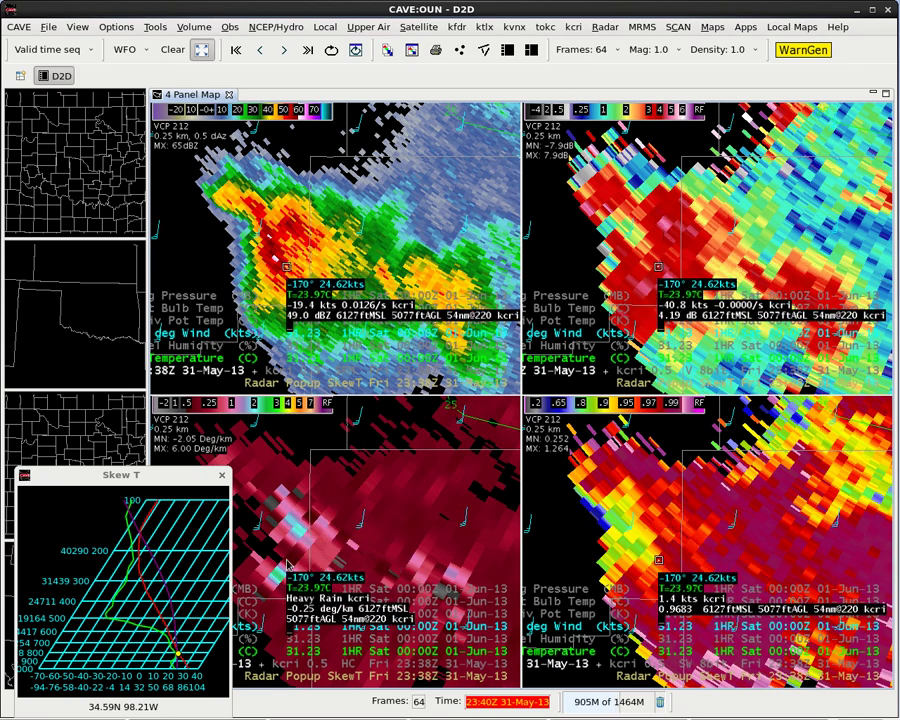
pyautogui.moveTo(296, 568); pyautogui.dragTo(296, 566)
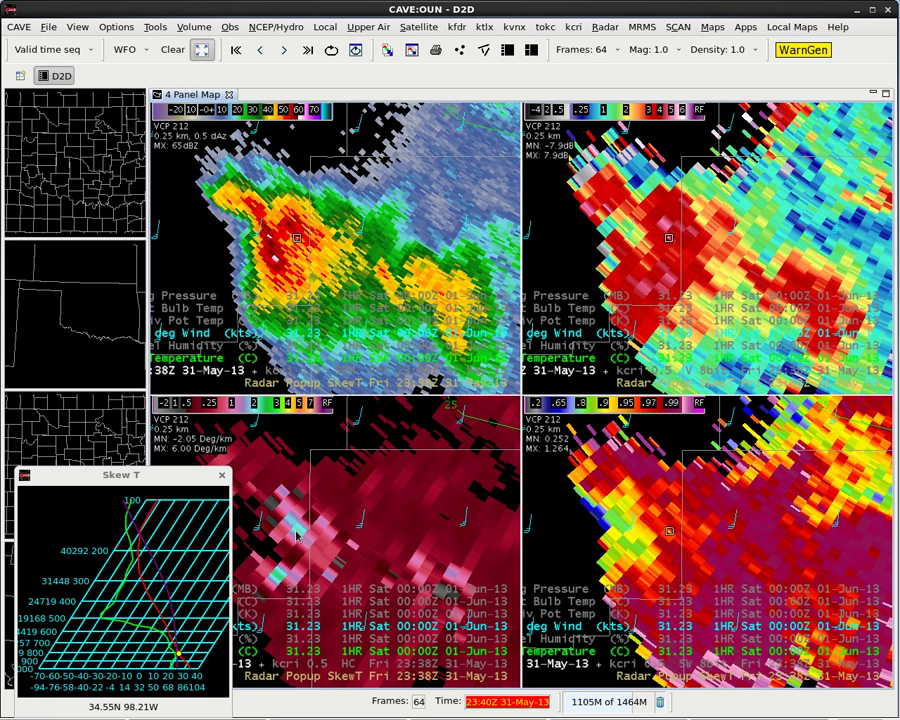
# Raise the four-panel tilt through 0.9 and 1.3 to 1.8, sampling the hydrometeor class and specific differential phase in the core
pyautogui.press('Up')
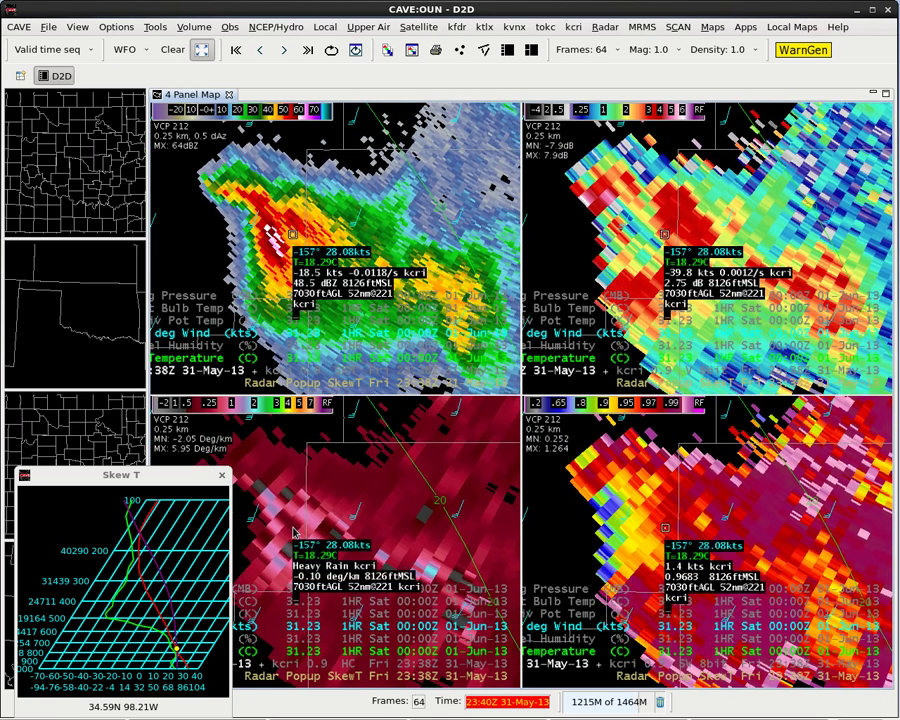
pyautogui.press('Up')
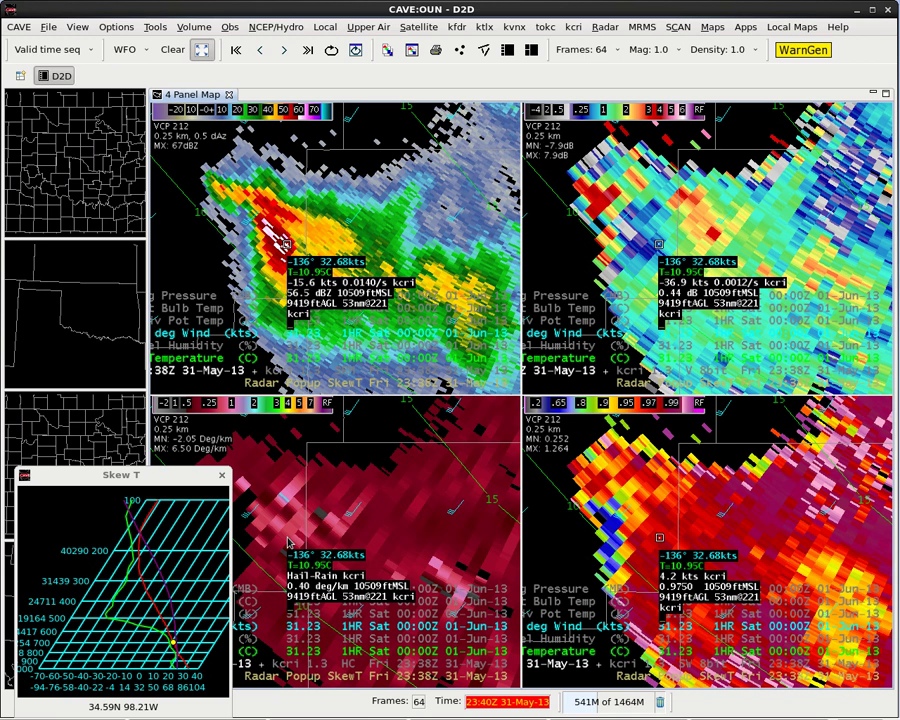
pyautogui.press('Up')
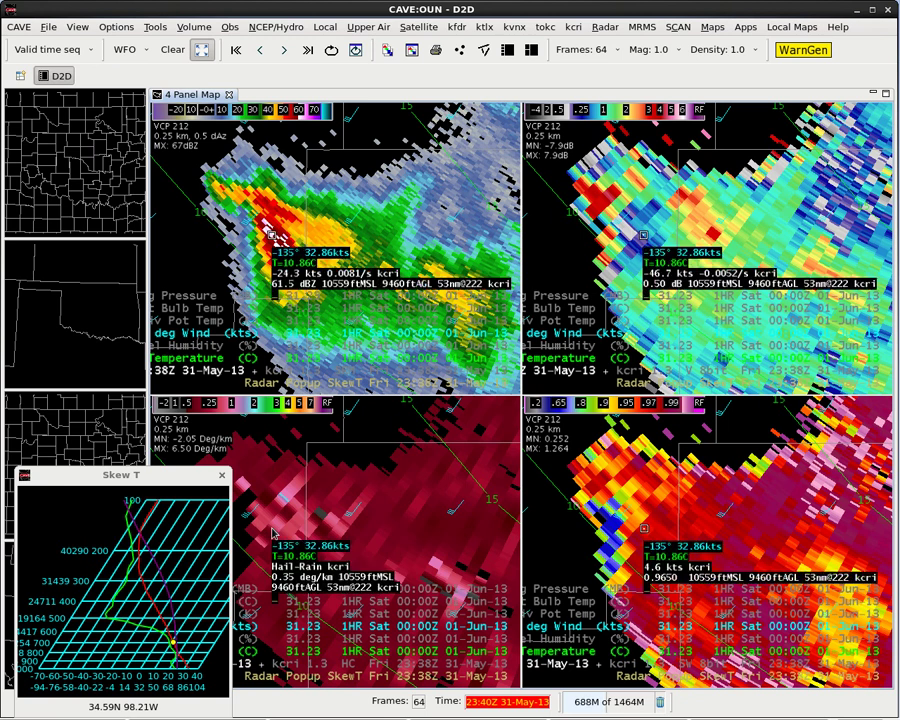
pyautogui.press('Up')
pyautogui.moveTo(272, 529); pyautogui.dragTo(264, 527)
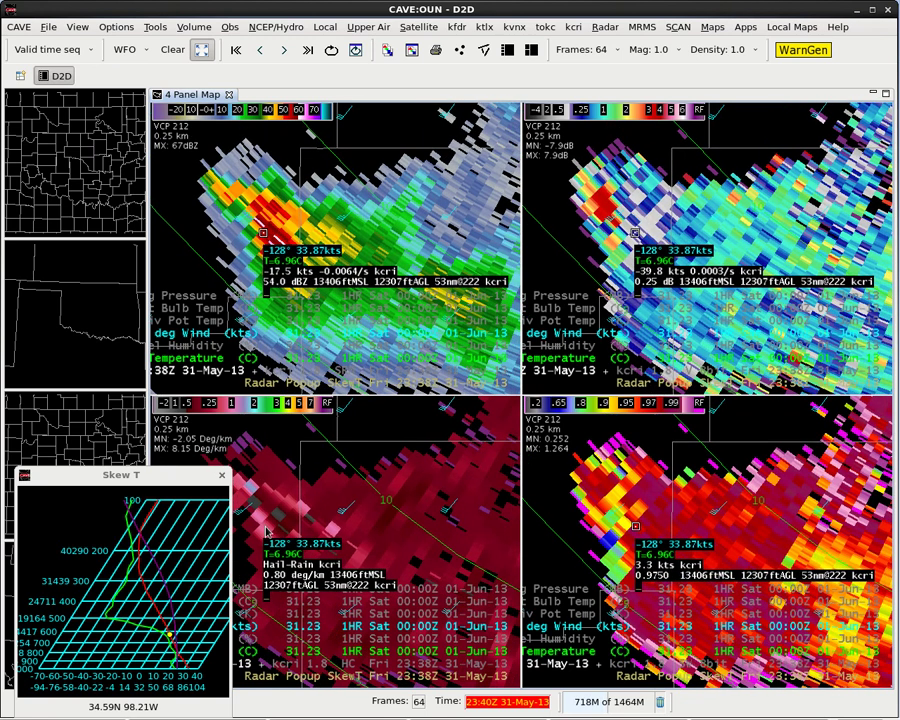
# Raise the four-panel tilt through 3.1 and 4.0 to 6.4, sampling differential reflectivity and temperature along the core's northwestern edge
pyautogui.press('Up')
pyautogui.moveTo(267, 533)
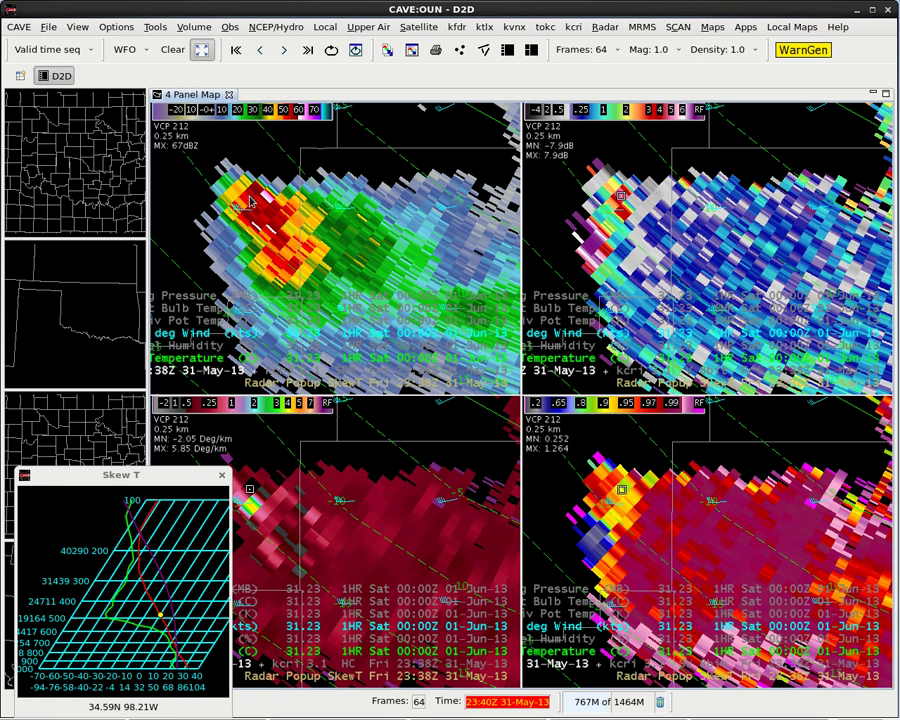
pyautogui.middleClick(252, 201)
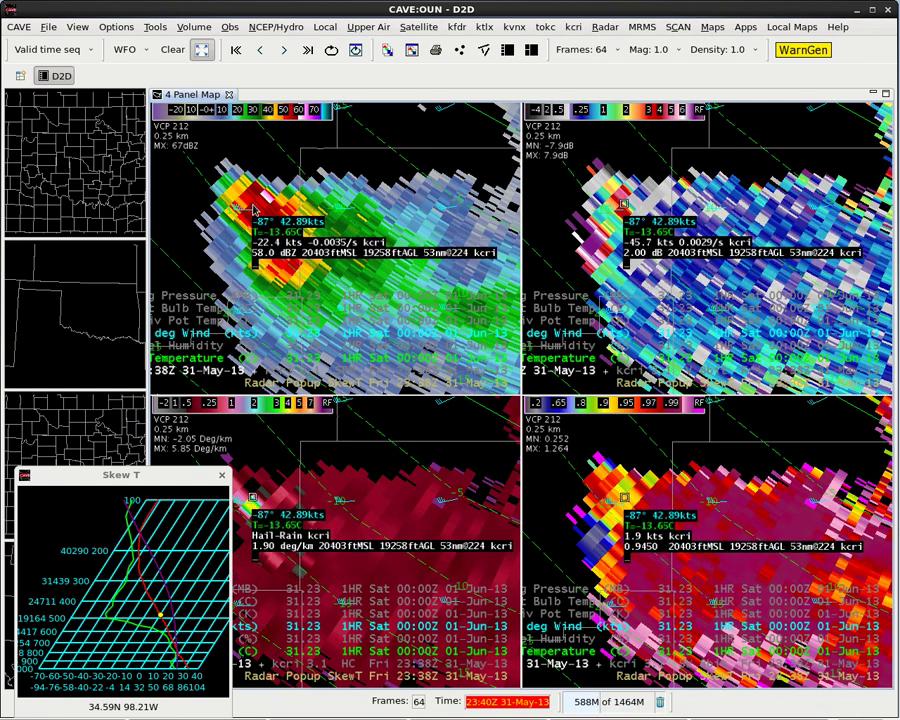
pyautogui.press('Up')
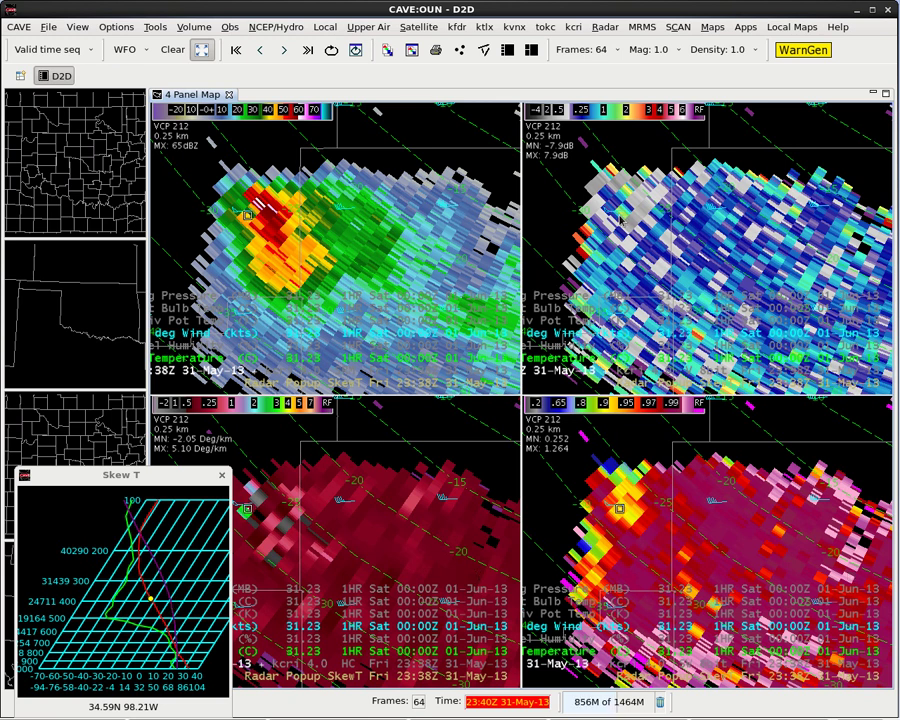
pyautogui.moveTo(622, 215)
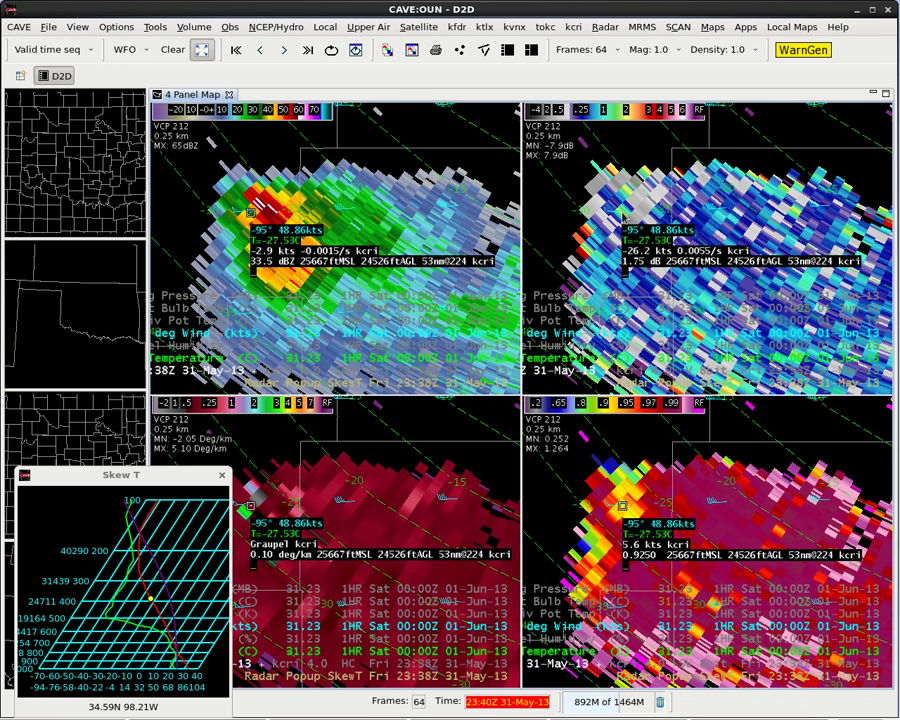
pyautogui.press('Up')
pyautogui.press('Up')
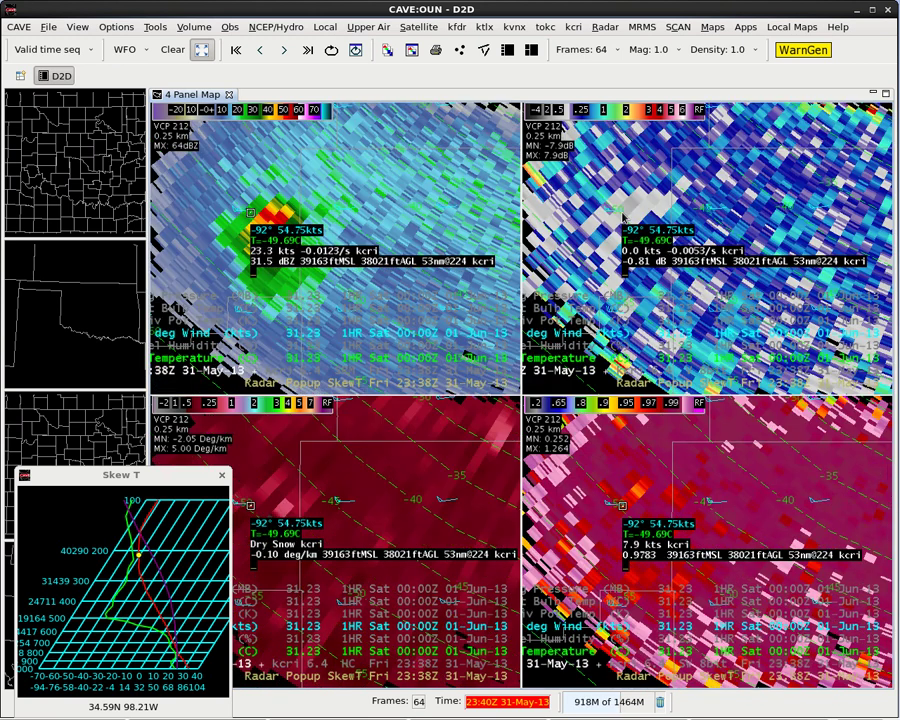
# Lower the four-panel tilt through 2.4 to 1.3 and sample the differential reflectivity on the core's western edge
pyautogui.press('Down')
pyautogui.press('Down')
pyautogui.press('Down')
pyautogui.press('Down')
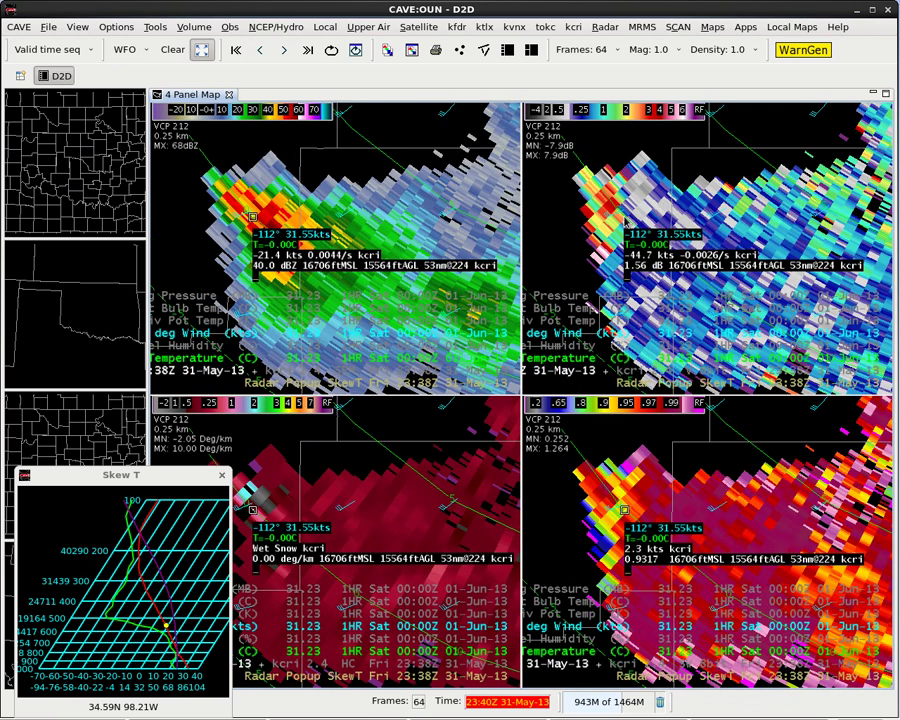
pyautogui.press('Down')
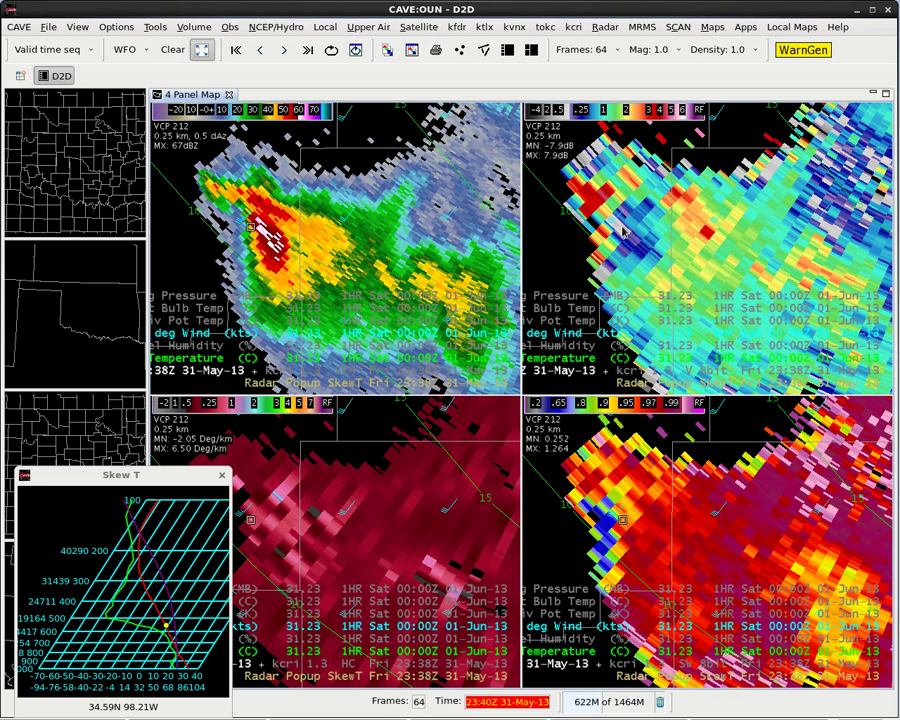
pyautogui.middleClick(624, 232)
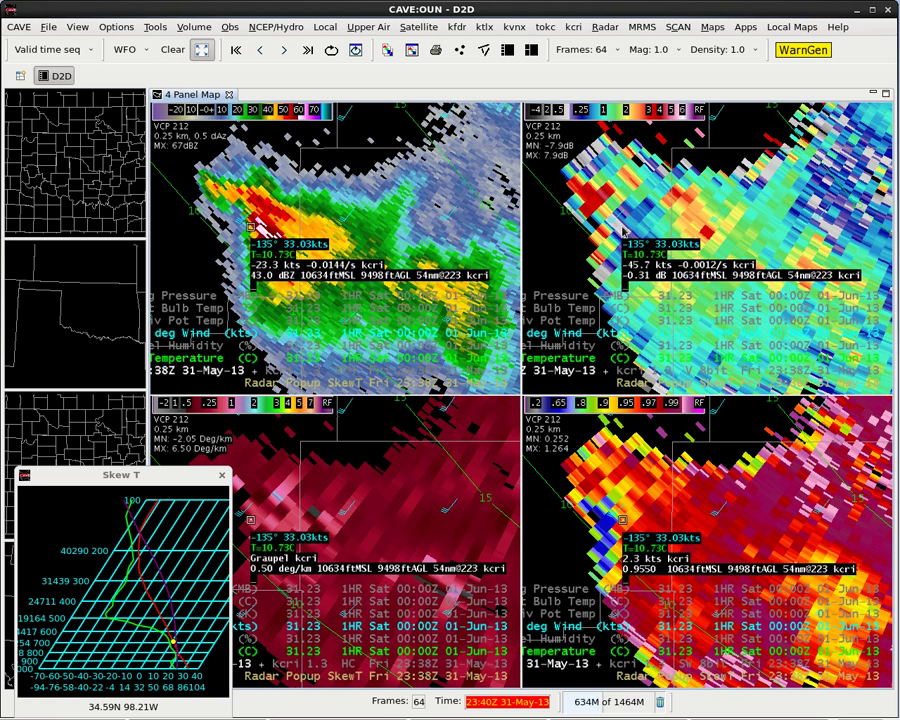
# Lower the four-panel tilt to 0.5 and sample the correlation coefficient on the core's southwestern side
pyautogui.press('Down')
pyautogui.press('Down')
pyautogui.press('Down')
pyautogui.press('Up')
pyautogui.middleClick(622, 236)
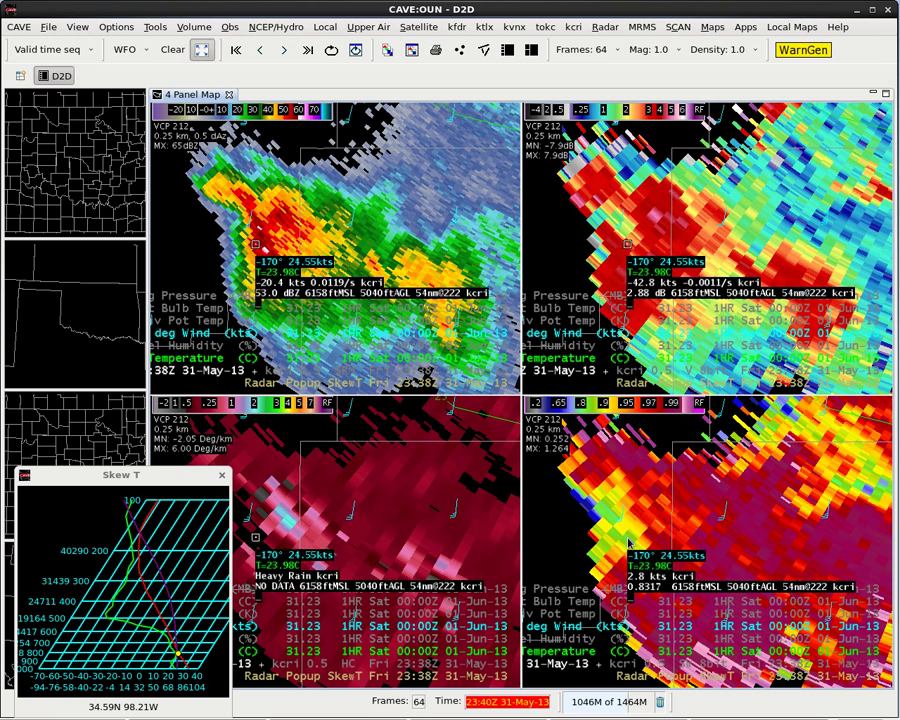
# Raise the four-panel tilt through 0.9 to 1.3 and return it to 0.5, sampling the correlation coefficient along the core's southwestern side
pyautogui.press('Up')
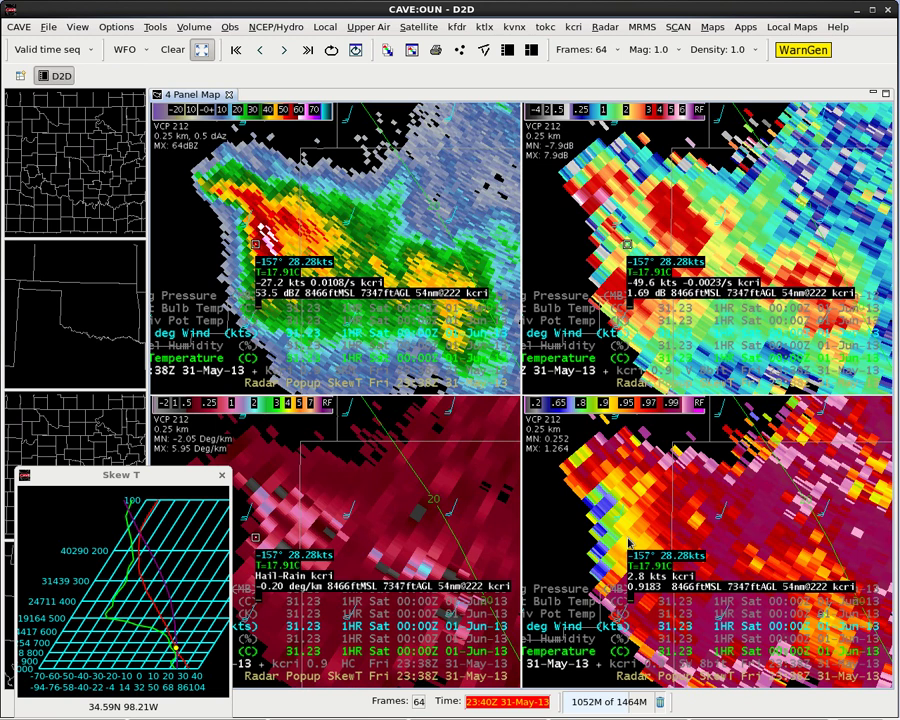
pyautogui.press('Up')
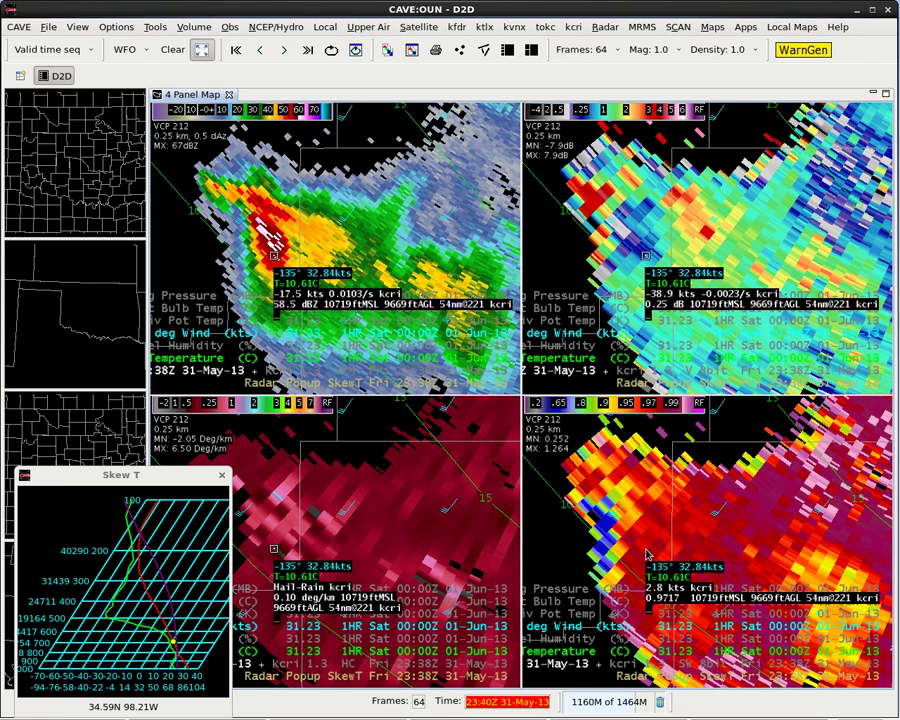
pyautogui.press('Down')
pyautogui.press('Down')
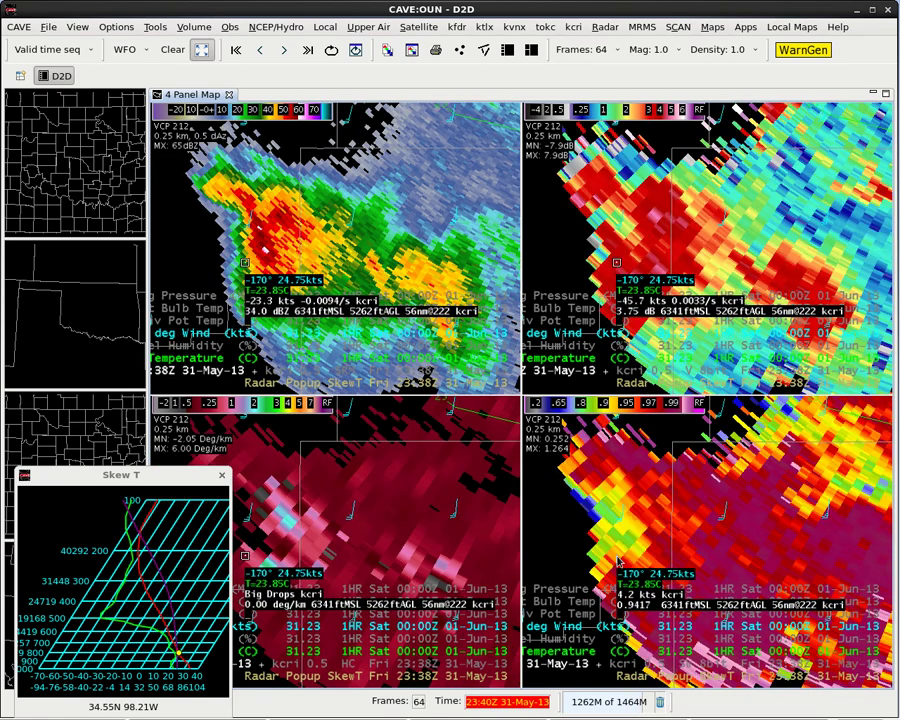
pyautogui.press('Down')
pyautogui.press('Down')
pyautogui.press('Down')
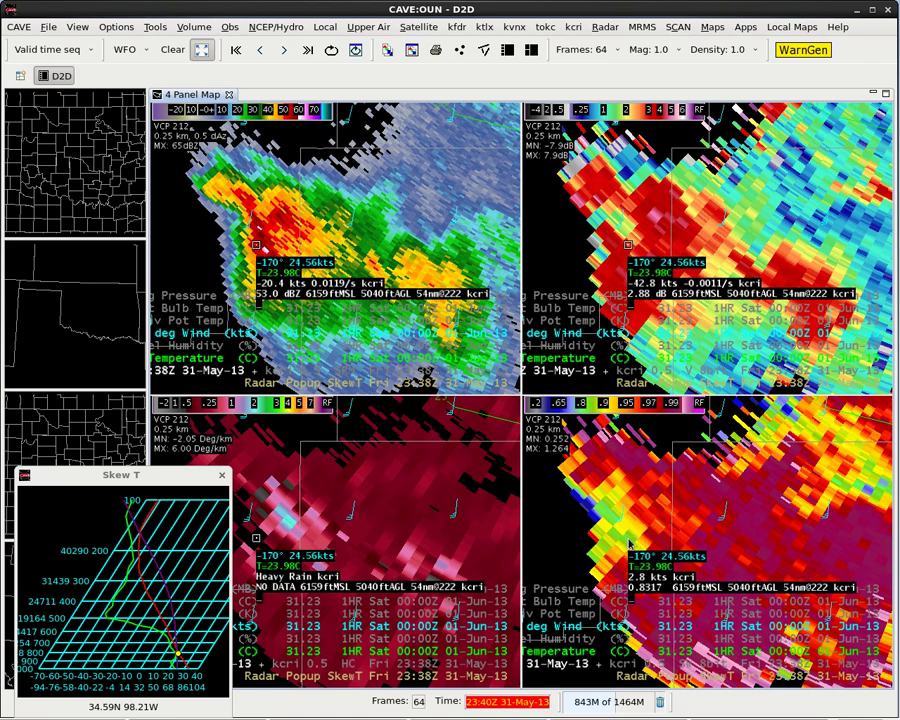
# Raise the four-panel tilt through 2.4, 3.1 and 4.0 to 5.1, sampling the correlation coefficient and temperature along the core's western side
pyautogui.press('Up')
pyautogui.press('Up')
pyautogui.press('Up')
pyautogui.press('Up')
pyautogui.press('Up')
pyautogui.press('Down')
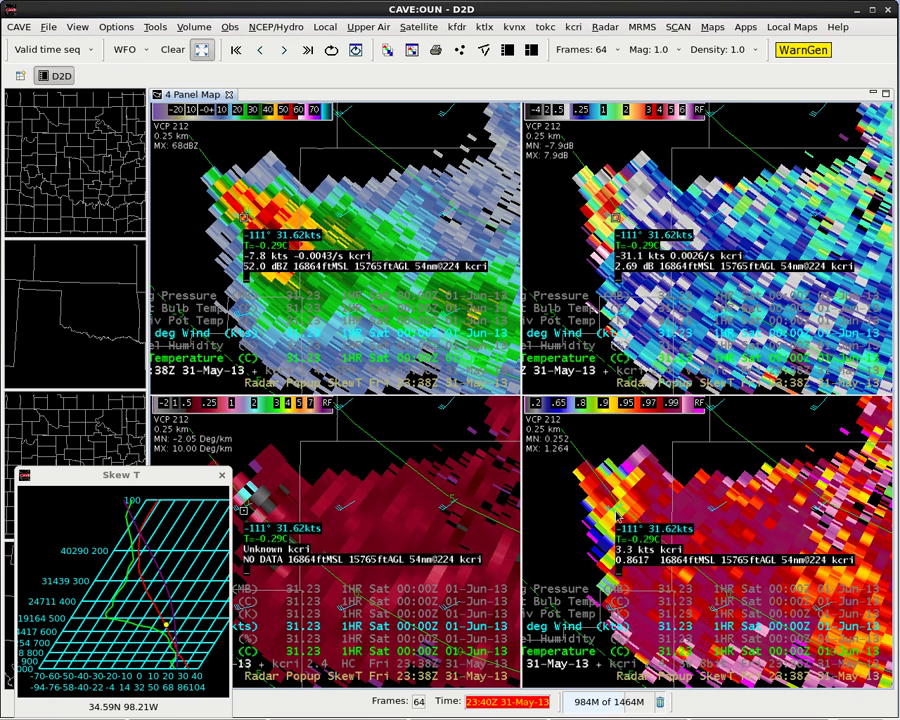
pyautogui.press('Up')
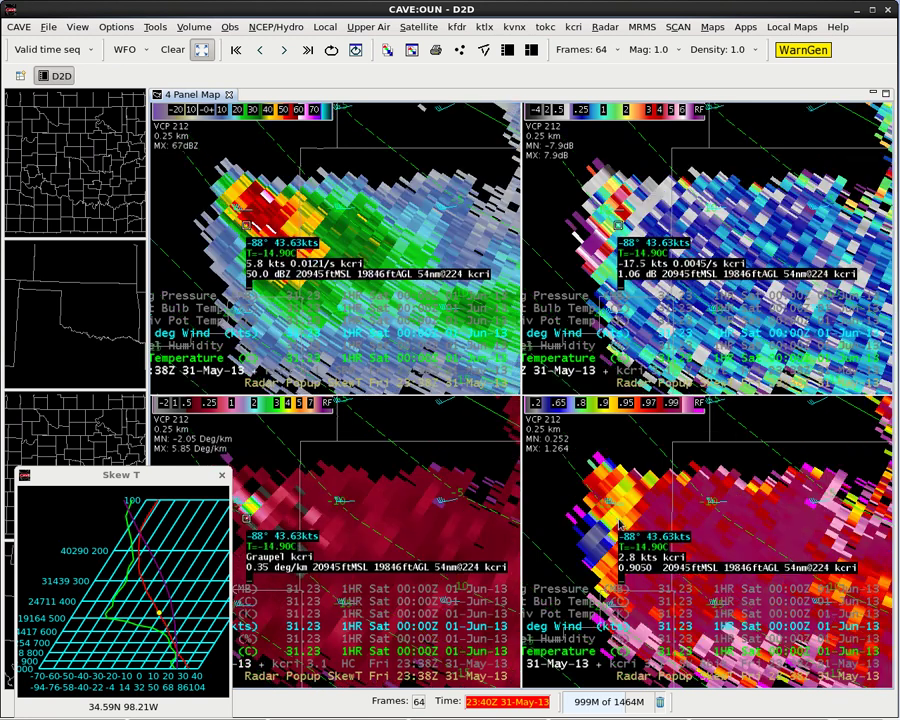
pyautogui.press('Up')
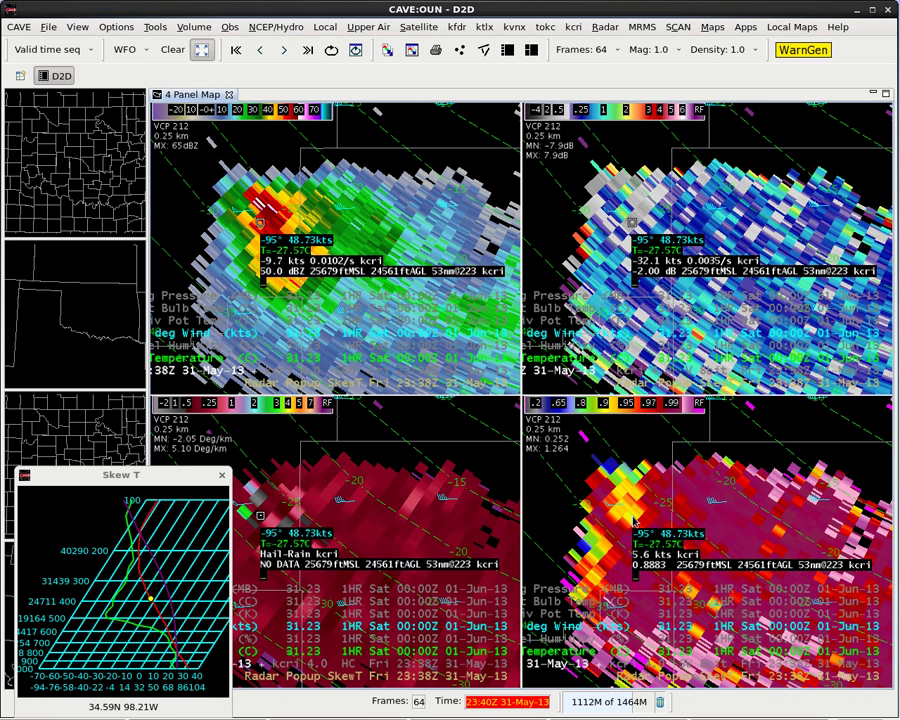
pyautogui.press('Up')
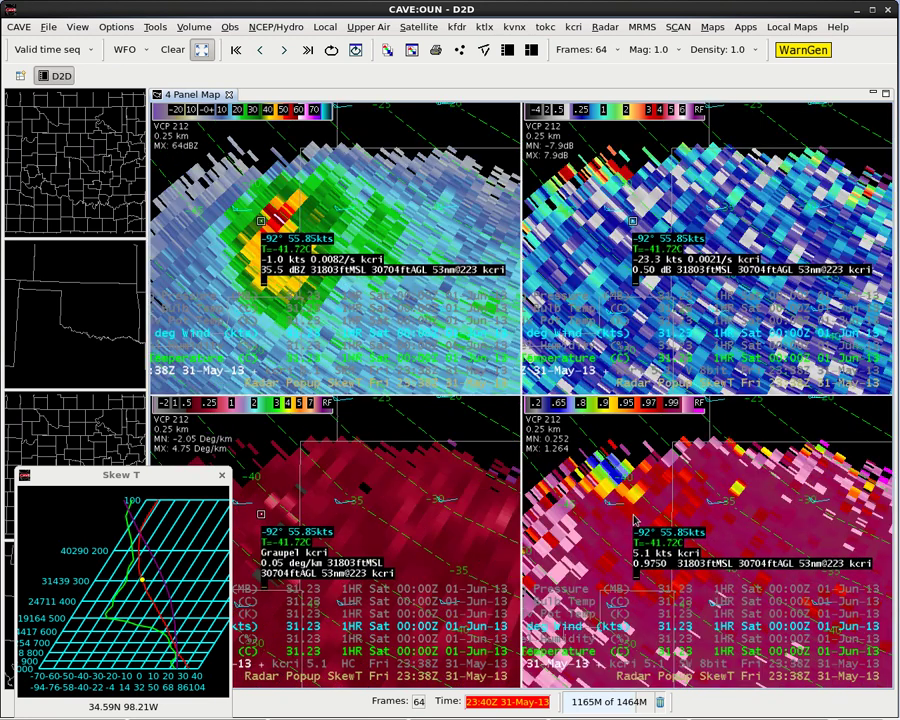
# Lower the four-panel tilt through 4.0 to 0.5 and sample the core in the correlation coefficient and specific differential phase panels
pyautogui.press('Down')
pyautogui.press('Down')
pyautogui.press('Down')
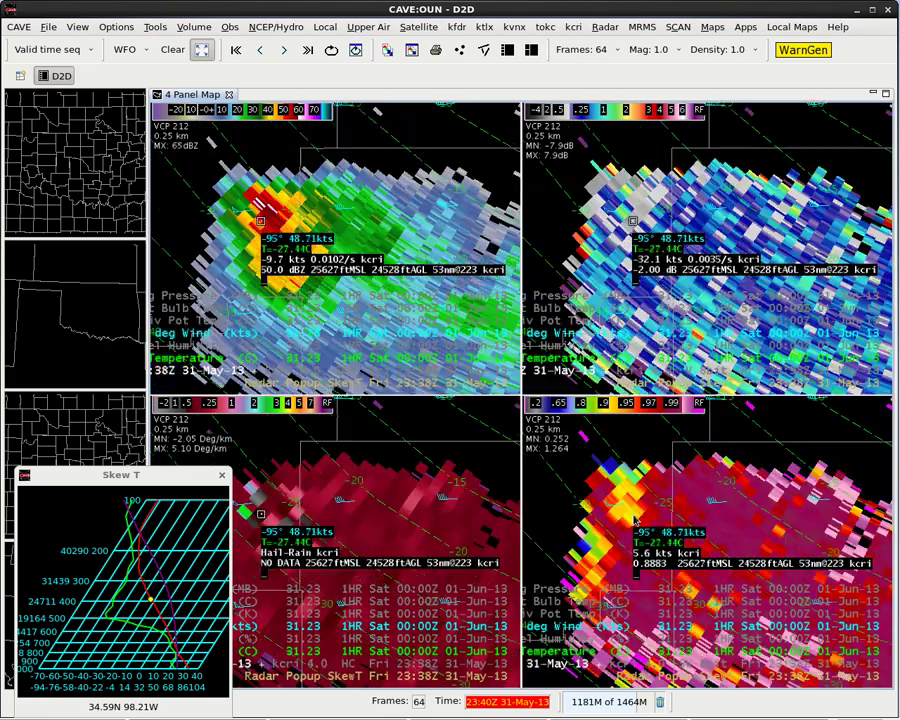
pyautogui.press('Down')
pyautogui.press('Down')
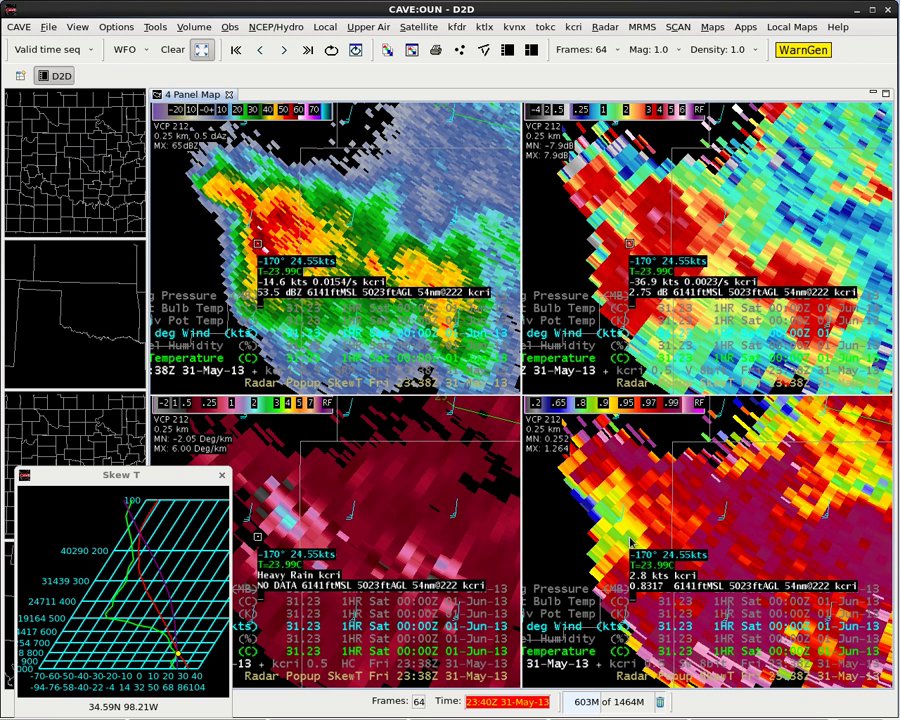
pyautogui.moveTo(628, 525); pyautogui.dragTo(626, 521)
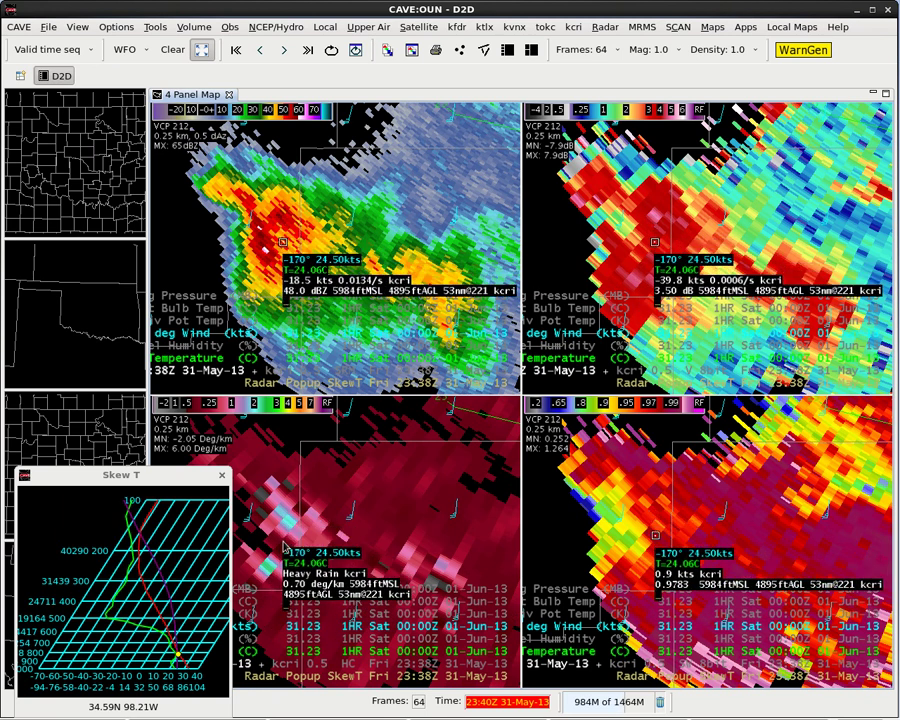
# Raise the four-panel tilt through 1.8, 3.1 and 5.1 to 8.0, sampling the specific differential phase and hydrometeor class in the storm
pyautogui.press('Up')
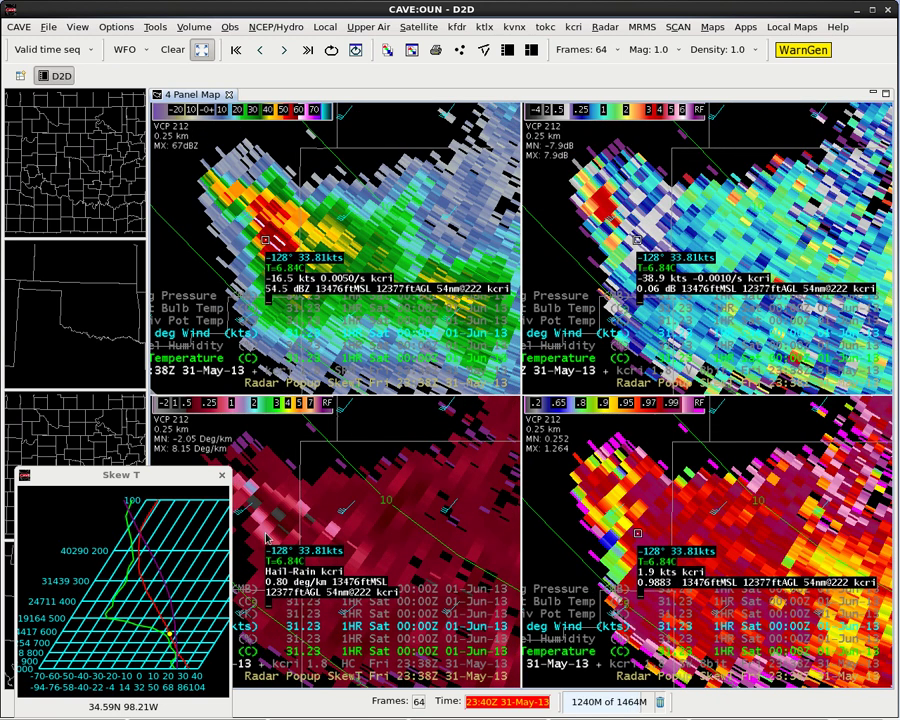
pyautogui.press('Up')
pyautogui.press('Up')
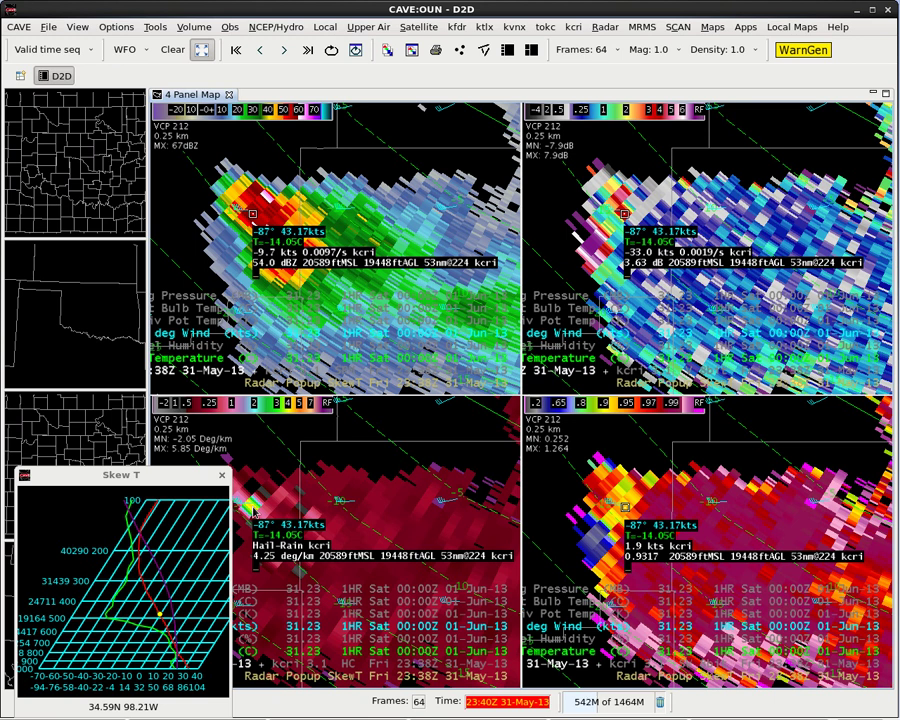
pyautogui.press('Up')
pyautogui.press('Up')
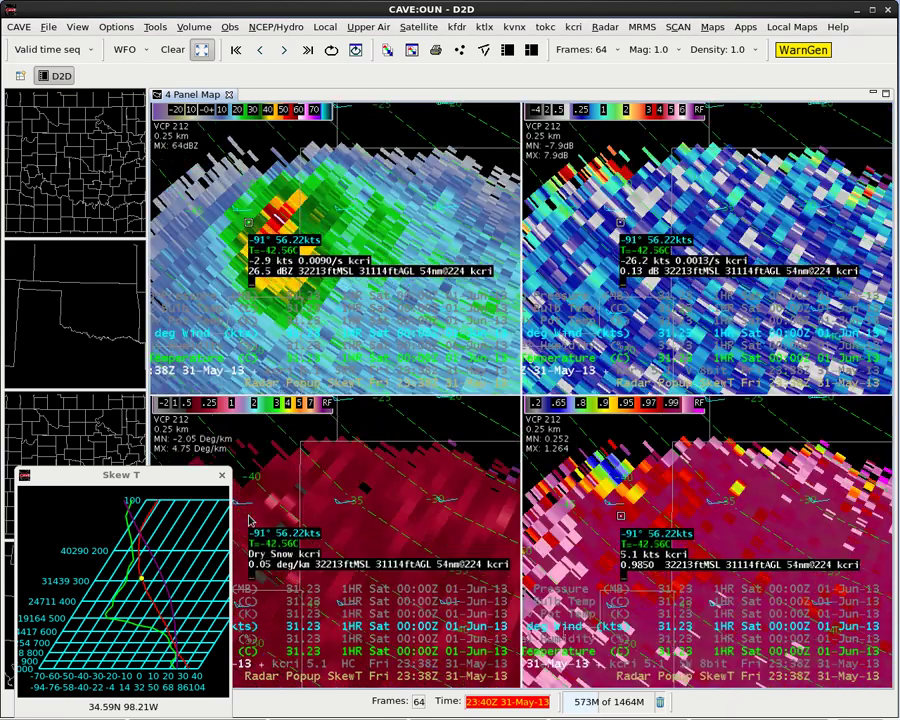
pyautogui.press('Up')
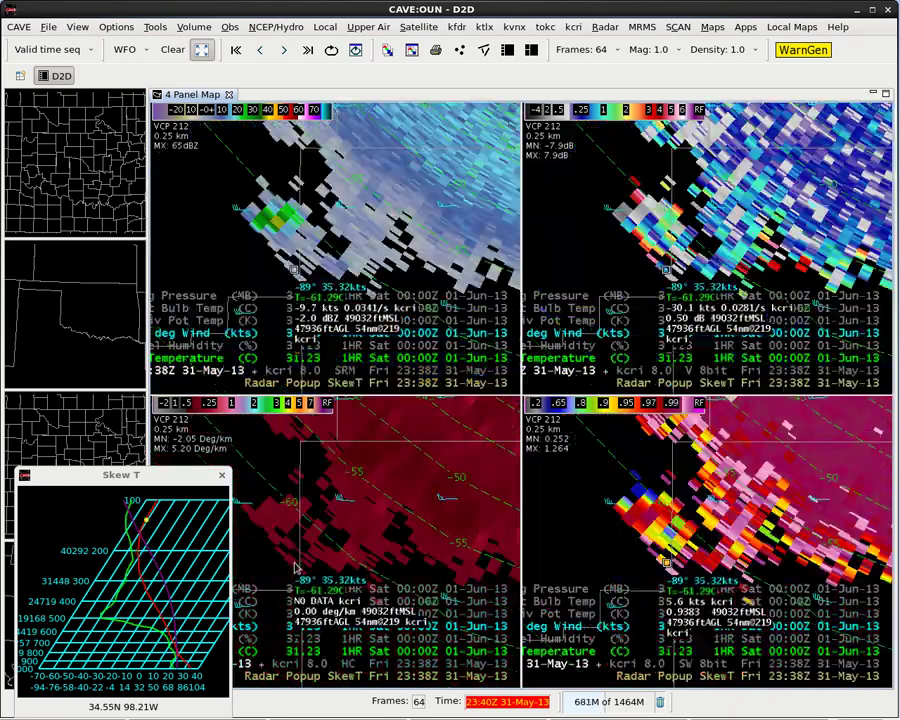
# Lower the four-panel tilt from 8.0 through 0.9 to 0.5, sampling the specific differential phase south of the core
pyautogui.press('Down')
pyautogui.press('Down')
pyautogui.press('Down')
pyautogui.press('Down')
pyautogui.press('Down')
pyautogui.press('Down')
pyautogui.press('Down')
pyautogui.press('Down')
pyautogui.press('Down')
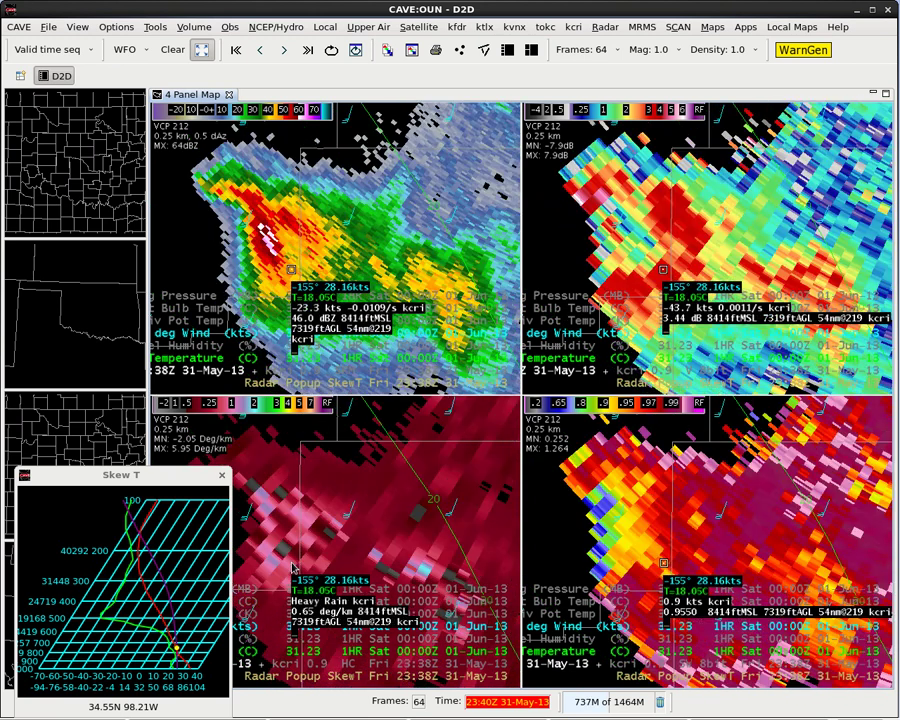
pyautogui.press('Up')
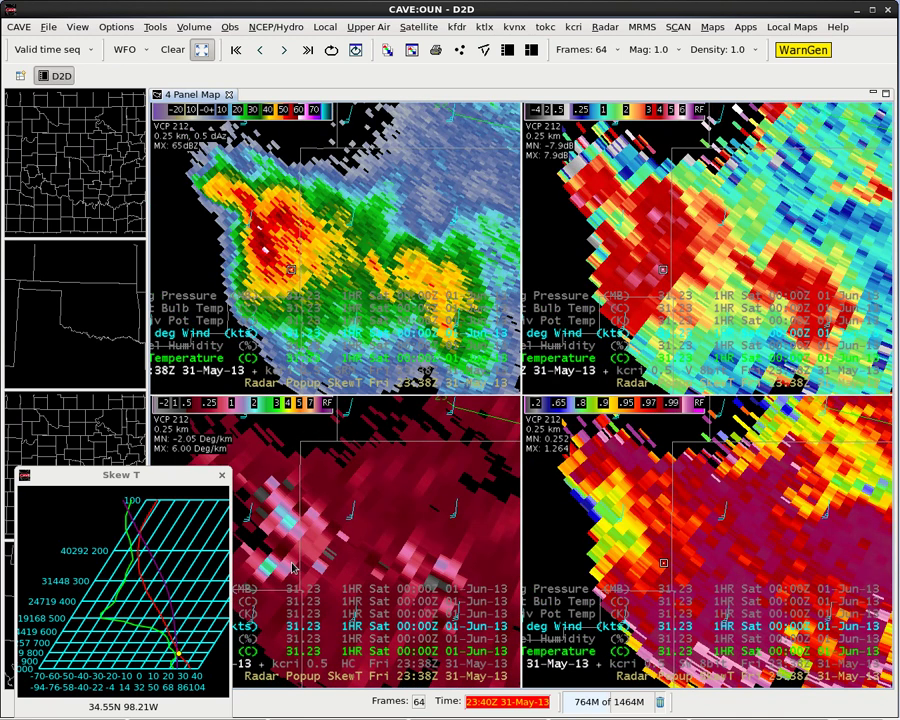